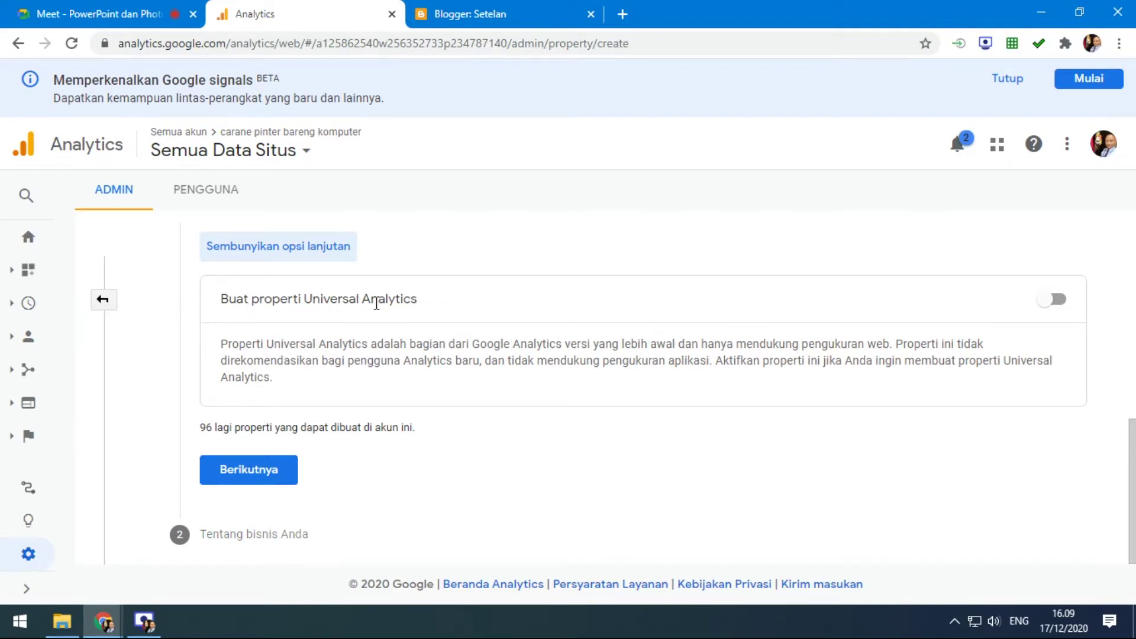
- Switch to the Blogger settings and examine the Google Analytics property ID in its edit dialog
{"action": "left_click", "coordinate": [471, 13]}
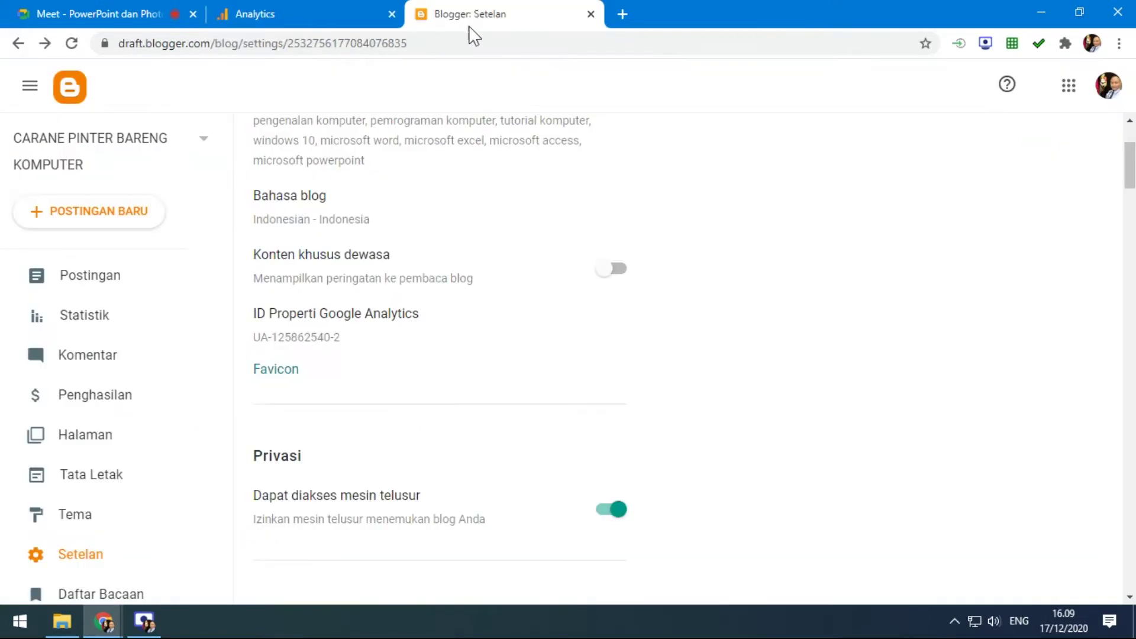
{"action": "left_click", "coordinate": [272, 347]}
{"action": "left_click", "coordinate": [429, 299]}
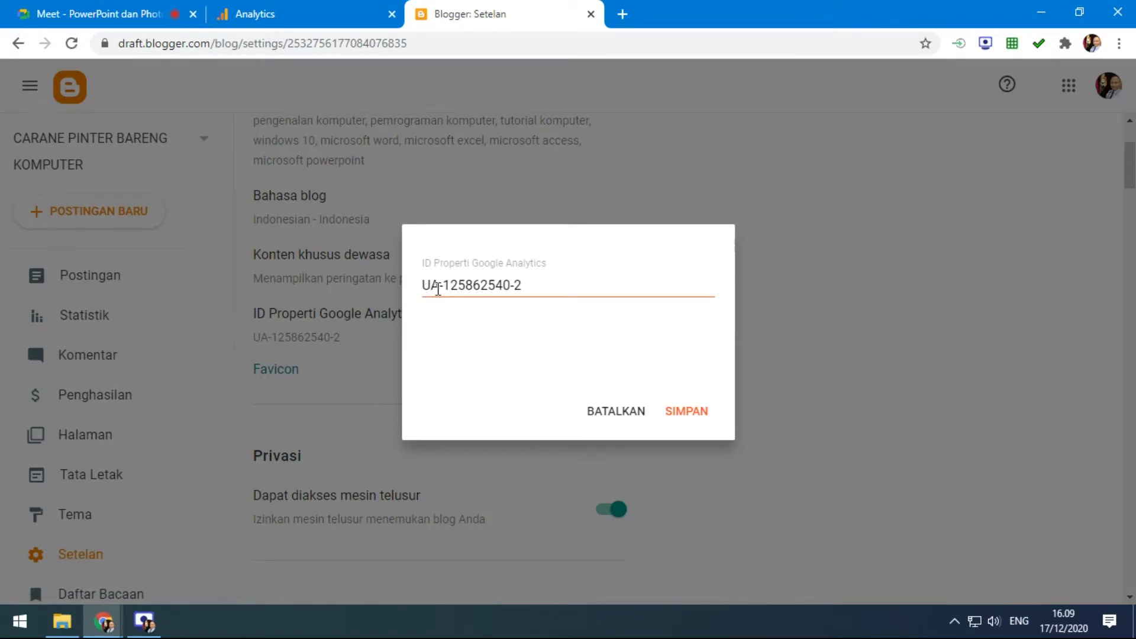
{"action": "left_click_drag", "start_coordinate": [530, 286], "coordinate": [398, 294]}
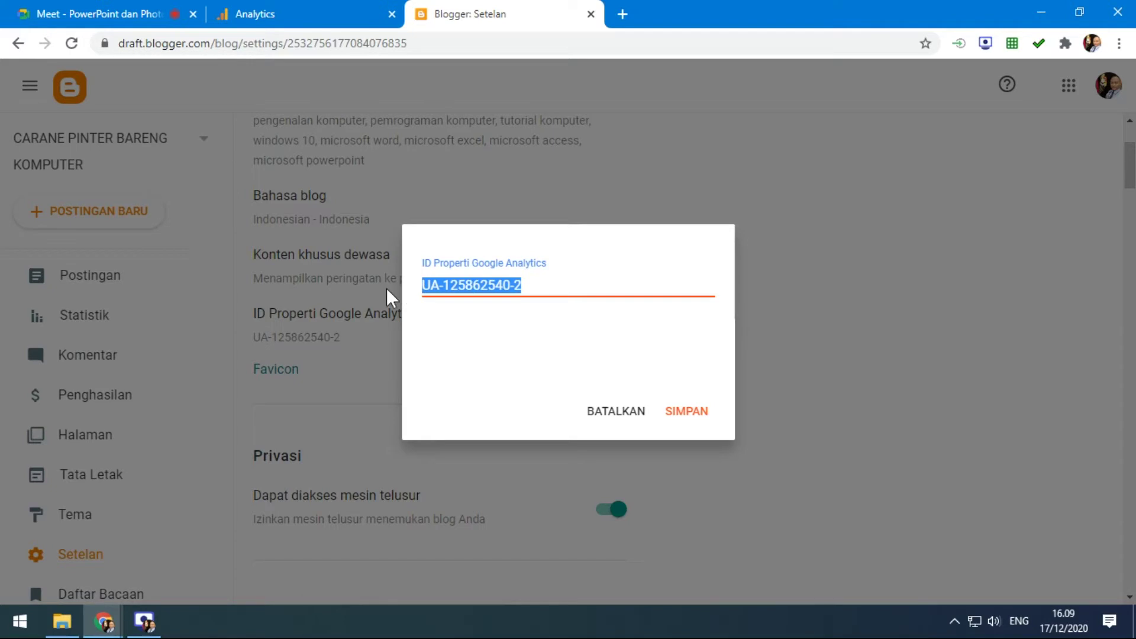
- Switch back to Analytics and enable creation of a Universal Analytics property in the advanced options
{"action": "left_click", "coordinate": [260, 13]}
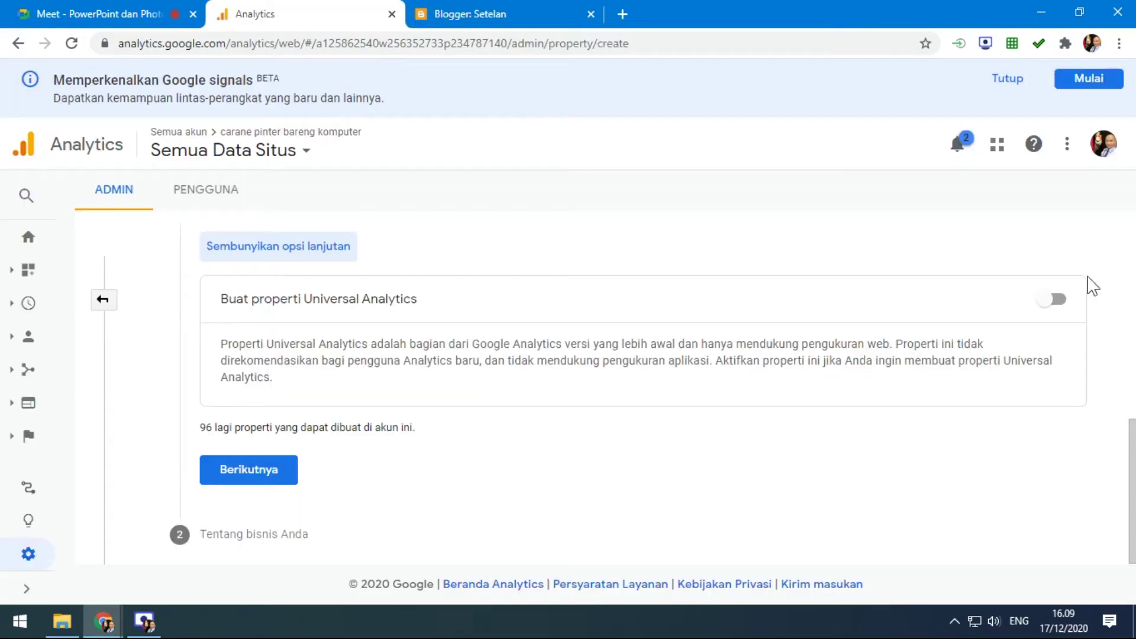
{"action": "left_click", "coordinate": [1054, 299]}
{"action": "scroll", "coordinate": [728, 322], "scroll_direction": "down", "scroll_amount": 3}
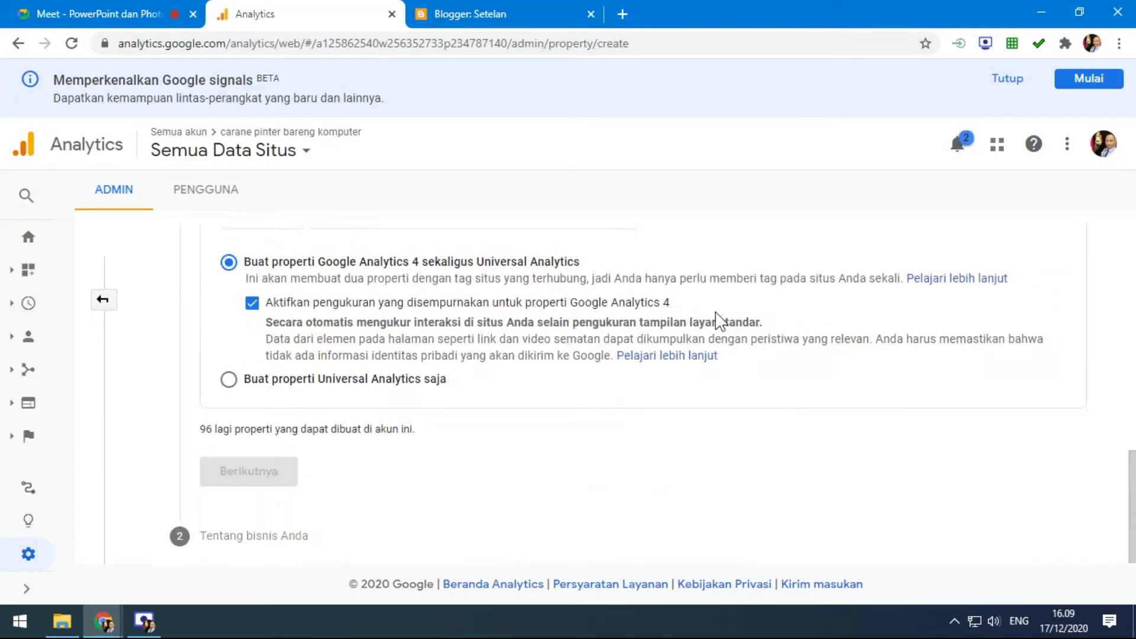
{"action": "scroll", "coordinate": [673, 382], "scroll_direction": "up", "scroll_amount": 3}
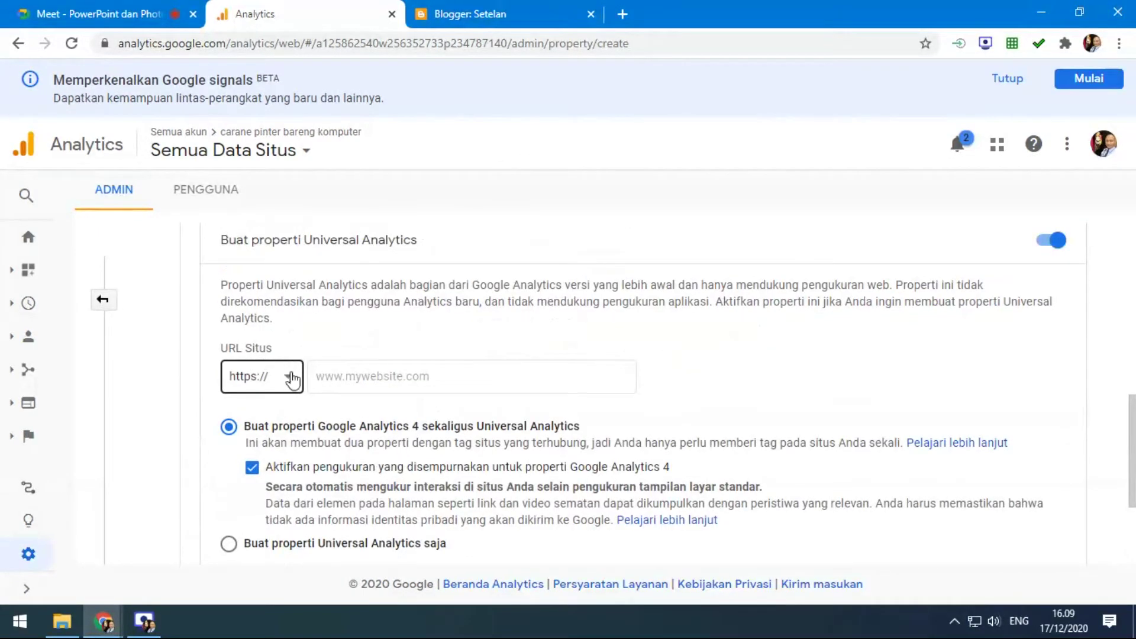
- In Blogger, dismiss the property ID dialog, view the live blog and copy its web address
{"action": "left_click", "coordinate": [477, 12]}
{"action": "left_click", "coordinate": [600, 412]}
{"action": "scroll", "coordinate": [211, 432], "scroll_direction": "down", "scroll_amount": 3}
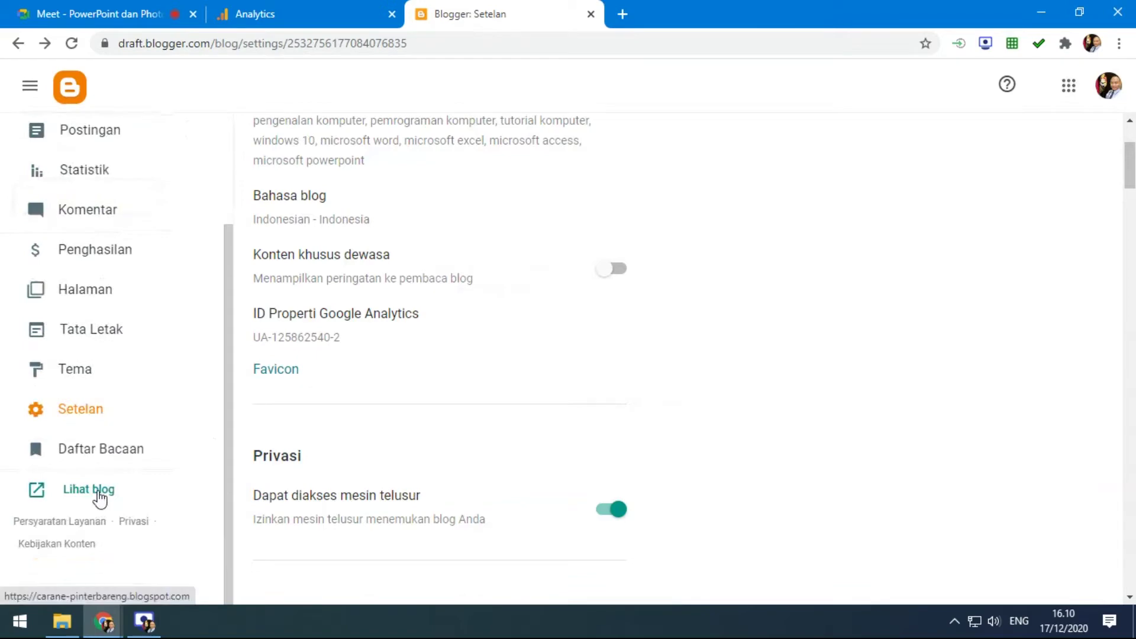
{"action": "left_click", "coordinate": [87, 500]}
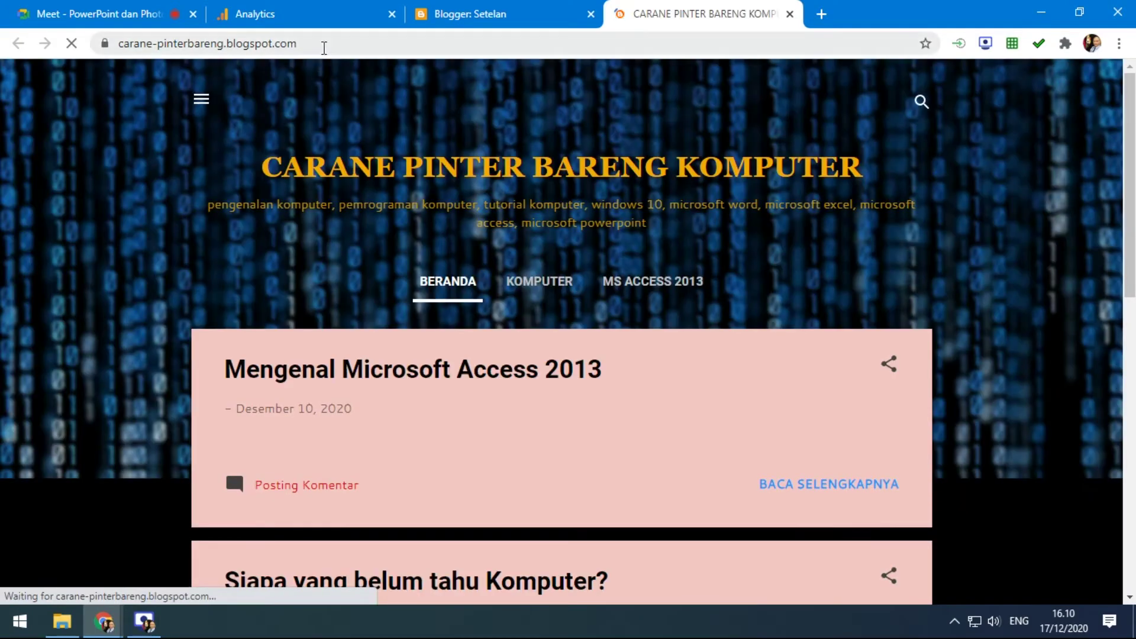
{"action": "left_click_drag", "start_coordinate": [295, 45], "coordinate": [118, 45]}
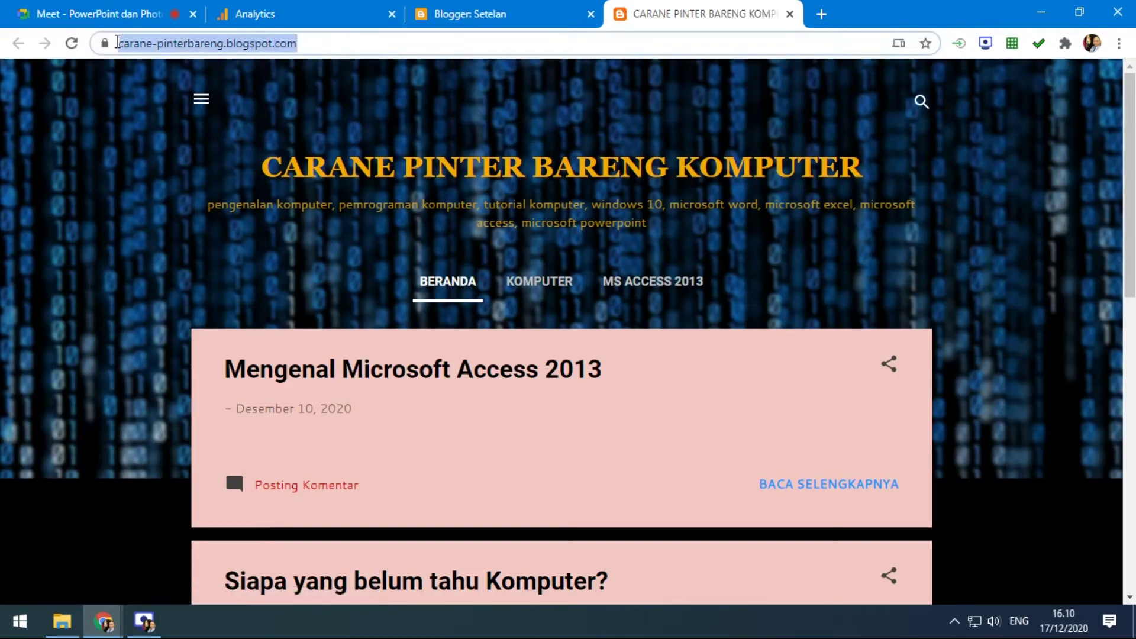
{"action": "right_click", "coordinate": [147, 47]}
{"action": "left_click", "coordinate": [237, 162]}
- Paste the copied blog address into the site URL field of the new Analytics property
{"action": "left_click", "coordinate": [308, 17]}
{"action": "left_click", "coordinate": [323, 375]}
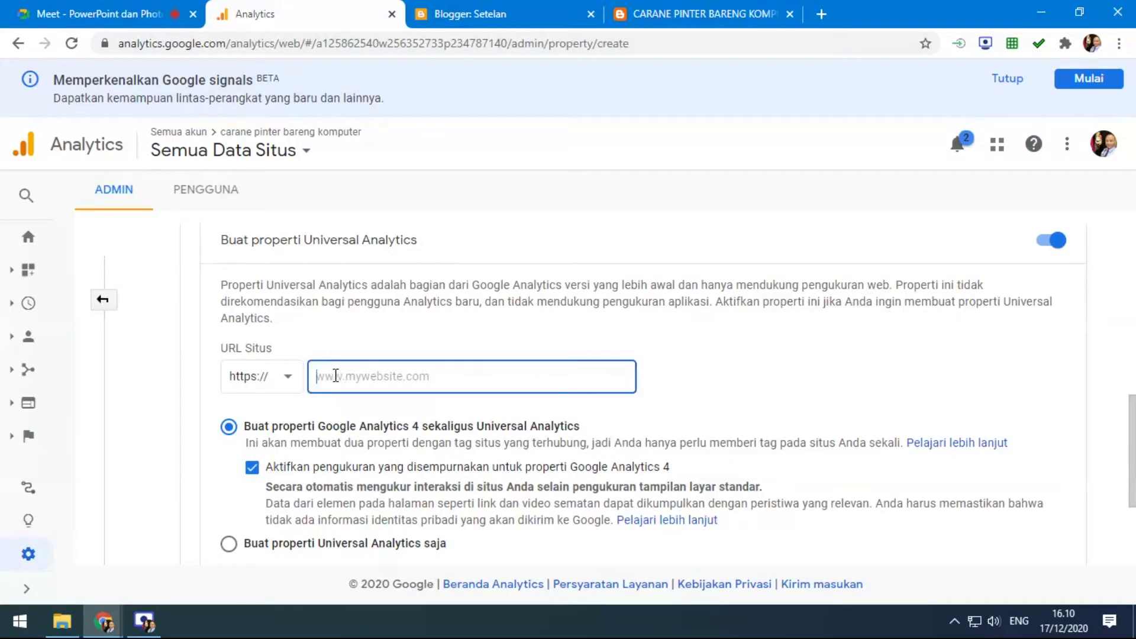
{"action": "key", "text": "ctrl+v"}
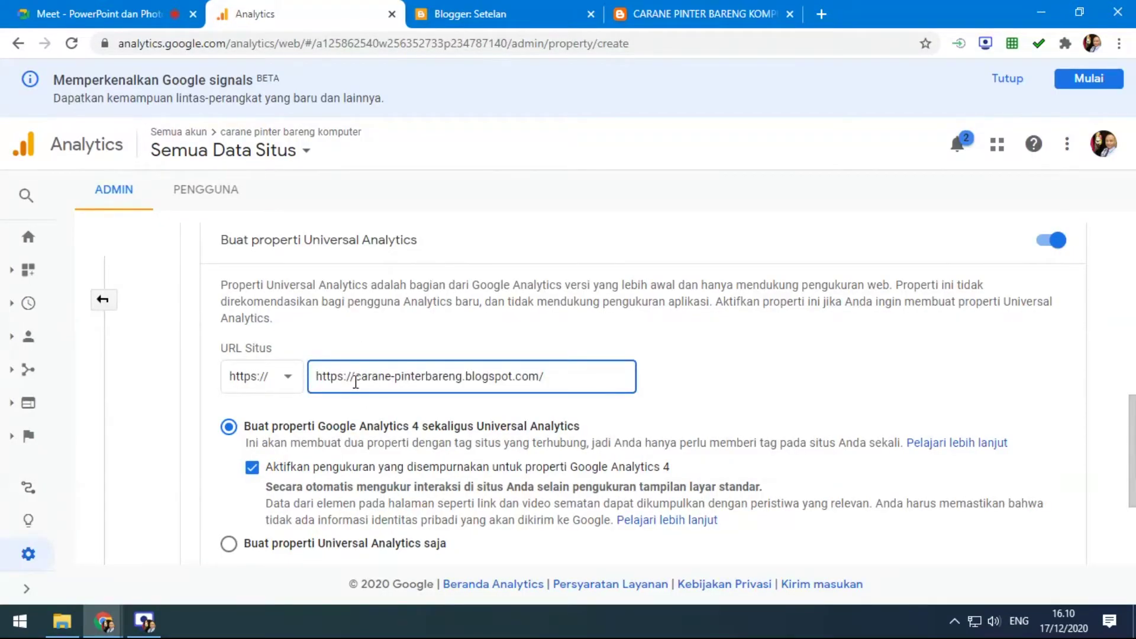
{"action": "left_click_drag", "start_coordinate": [356, 382], "coordinate": [316, 385]}
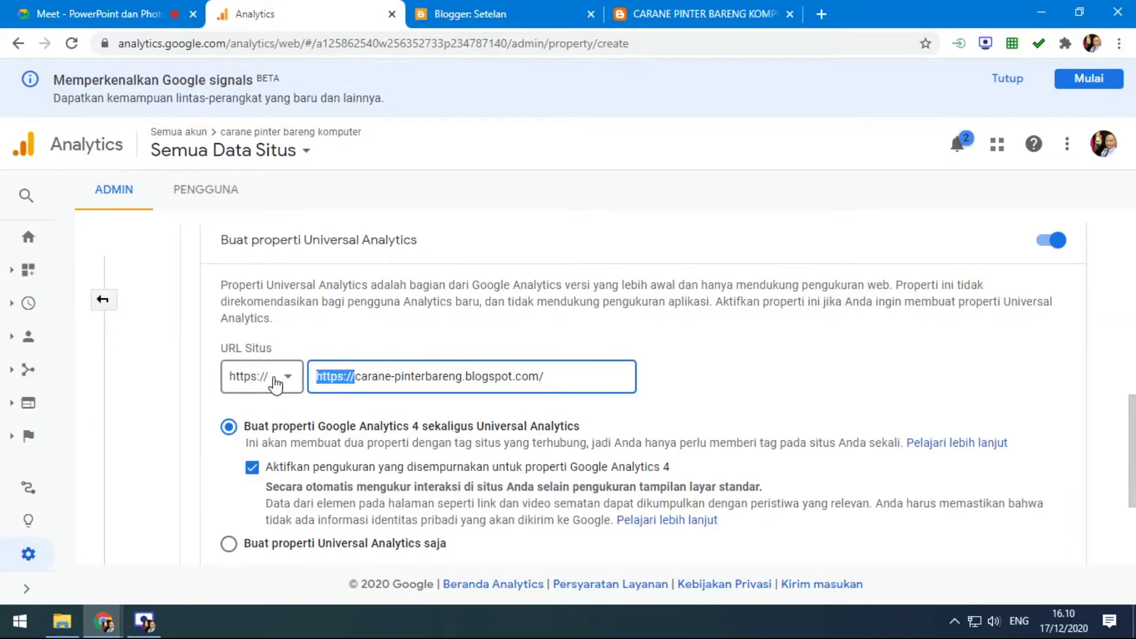
{"action": "left_click", "coordinate": [296, 385]}
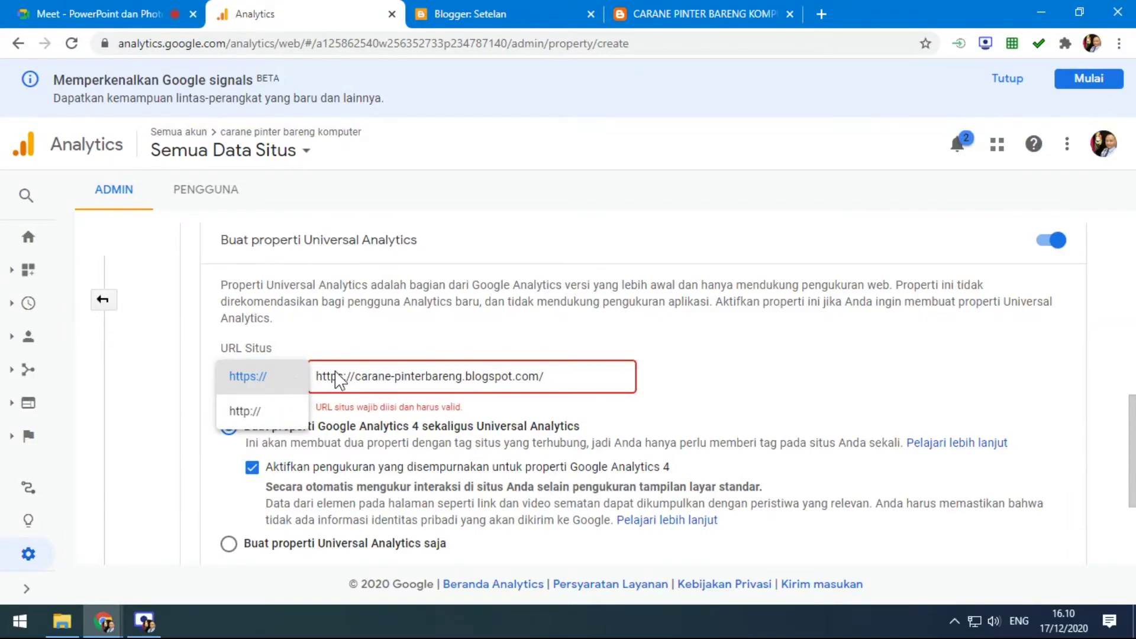
{"action": "left_click", "coordinate": [349, 384]}
{"action": "left_click_drag", "start_coordinate": [356, 382], "coordinate": [316, 385]}
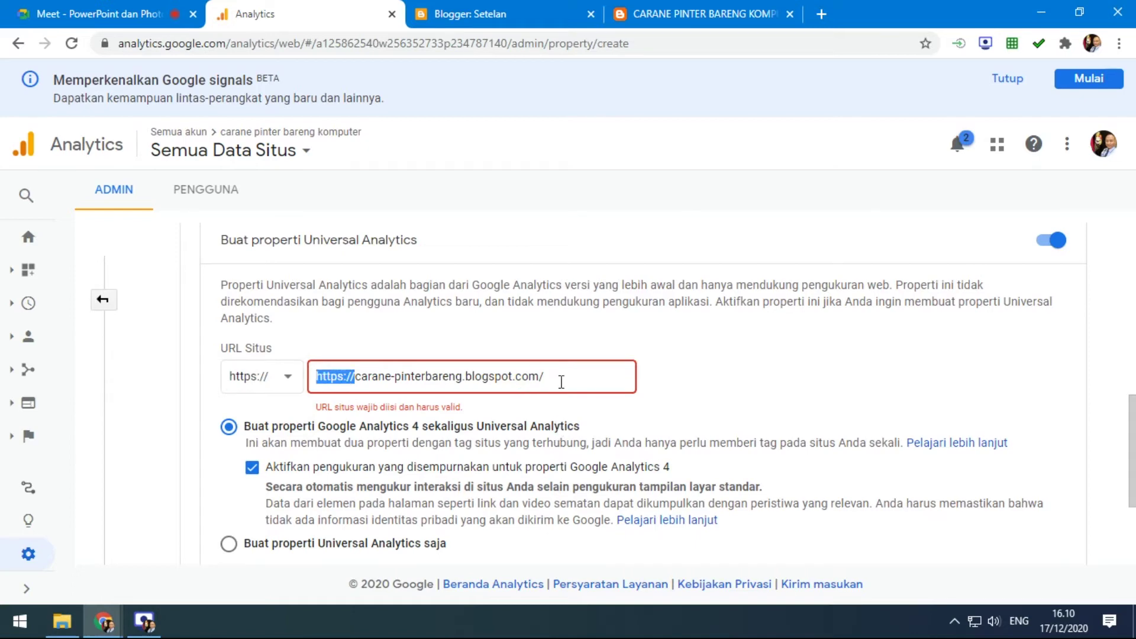
{"action": "left_click_drag", "start_coordinate": [563, 378], "coordinate": [312, 391]}
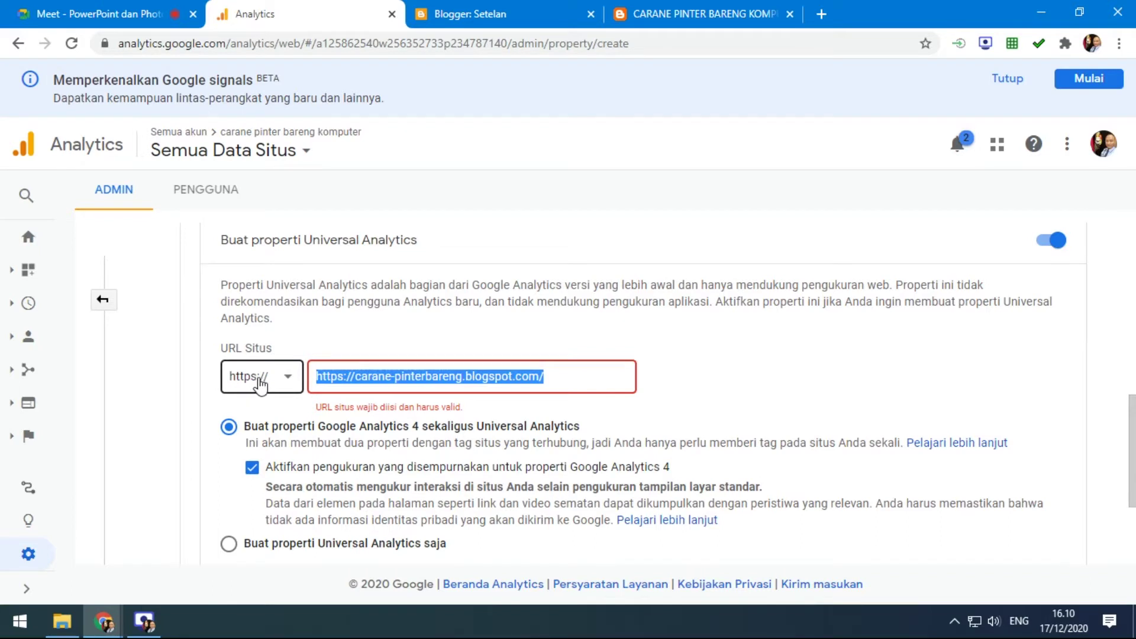
{"action": "left_click", "coordinate": [344, 377]}
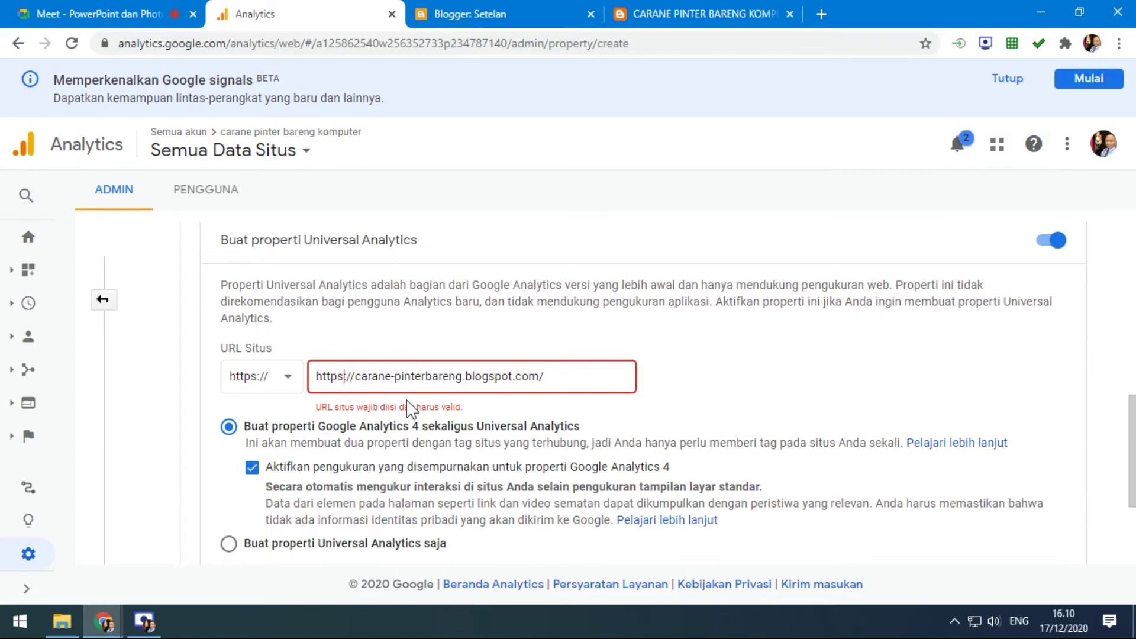
{"action": "key", "text": "BackSpace"}
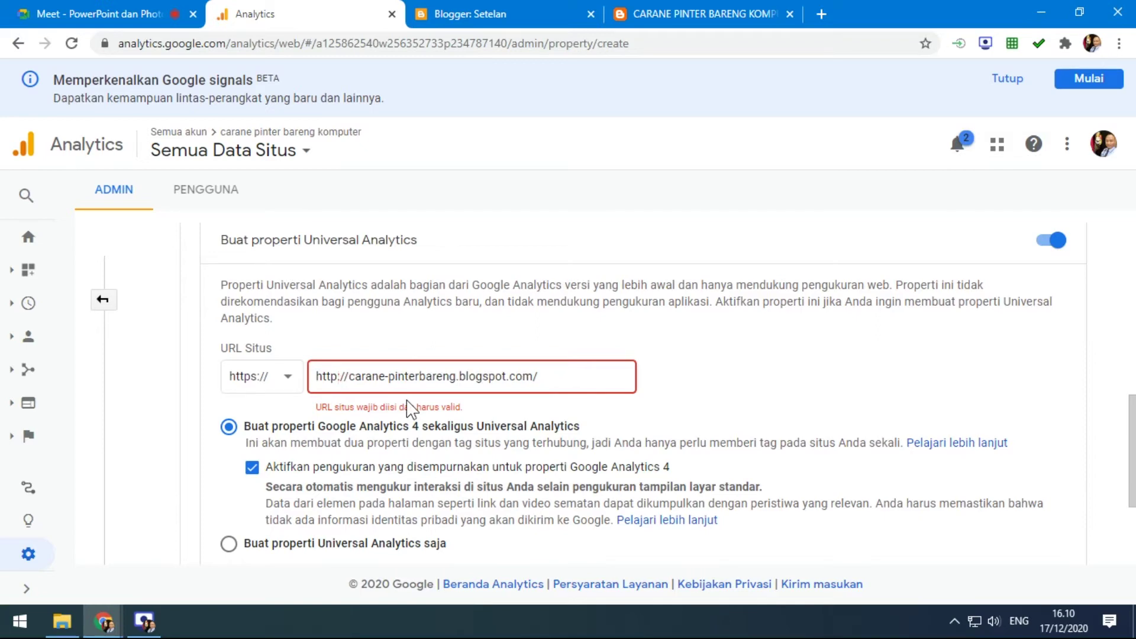
{"action": "left_click", "coordinate": [285, 385]}
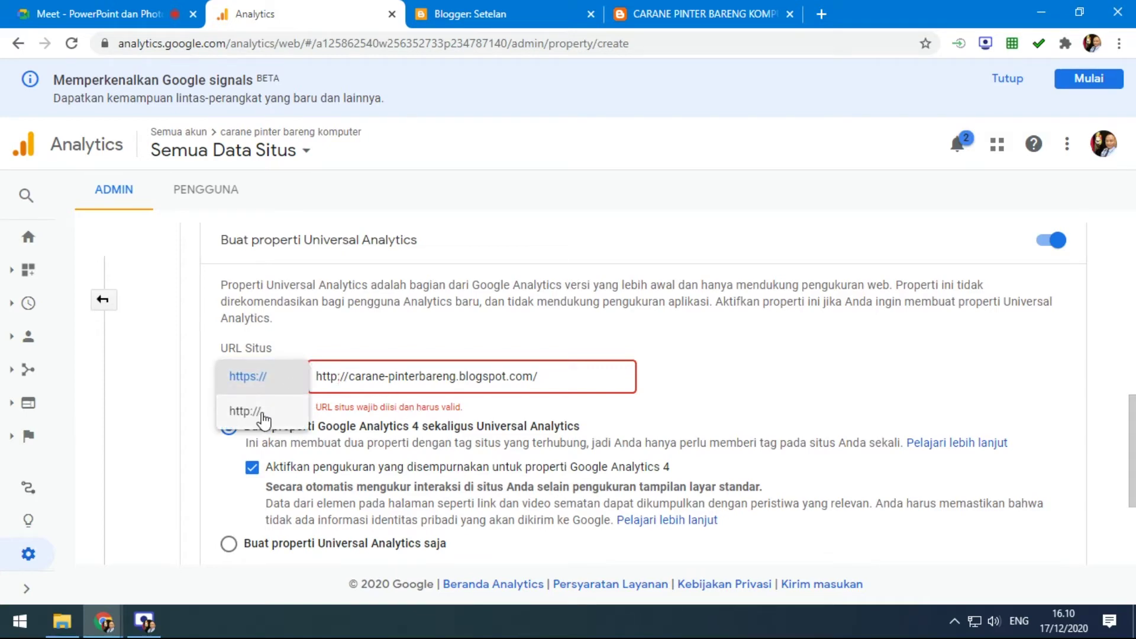
{"action": "left_click", "coordinate": [353, 376]}
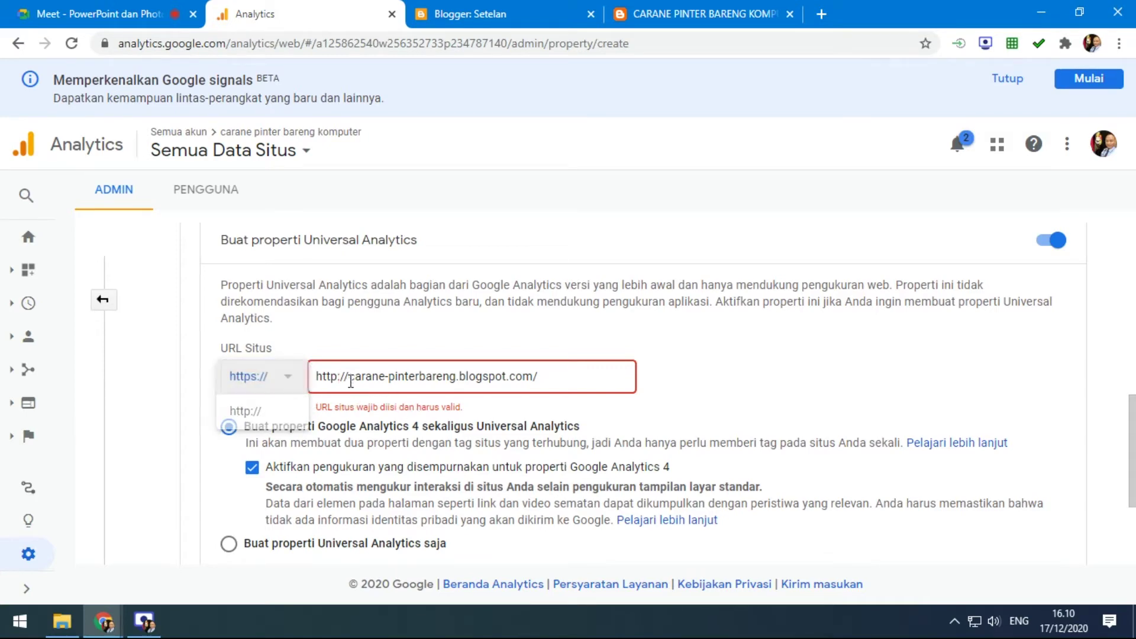
{"action": "left_click_drag", "start_coordinate": [350, 376], "coordinate": [289, 377]}
{"action": "key", "text": "BackSpace"}
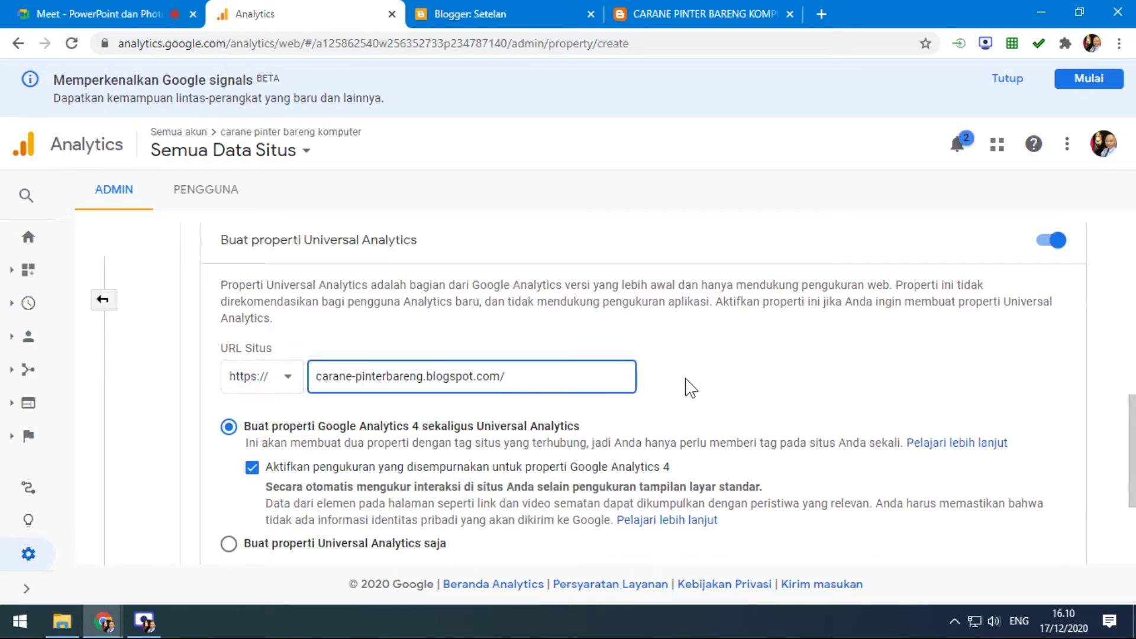
- Choose to create only a Universal Analytics property (Buat properti Universal Analytics saja)
{"action": "scroll", "coordinate": [740, 305], "scroll_direction": "down", "scroll_amount": 3}
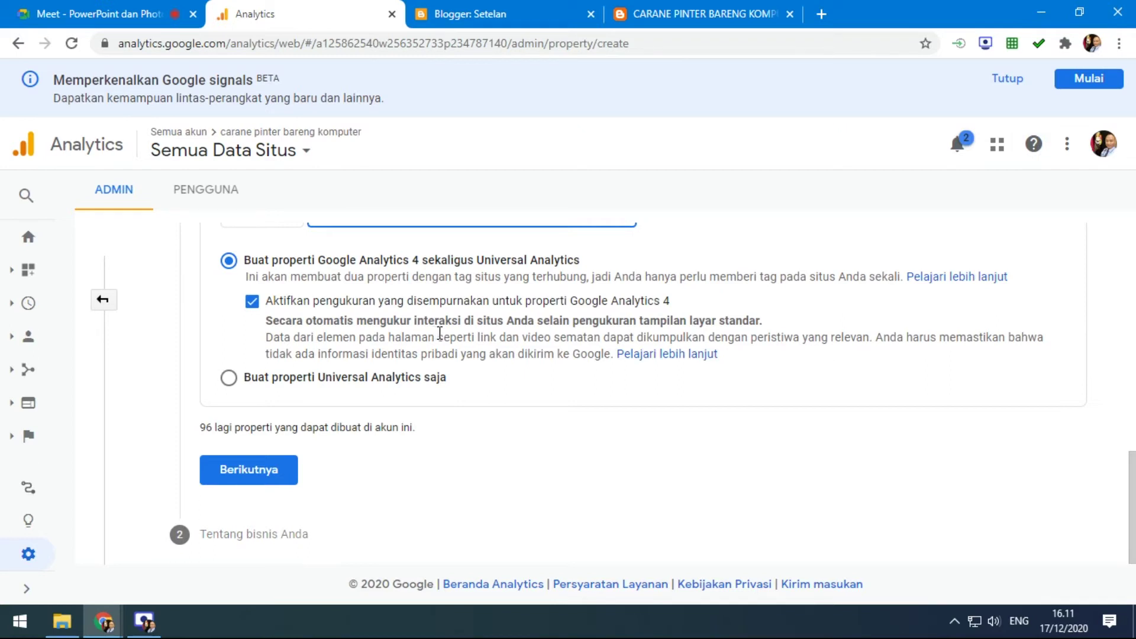
{"action": "left_click", "coordinate": [228, 377]}
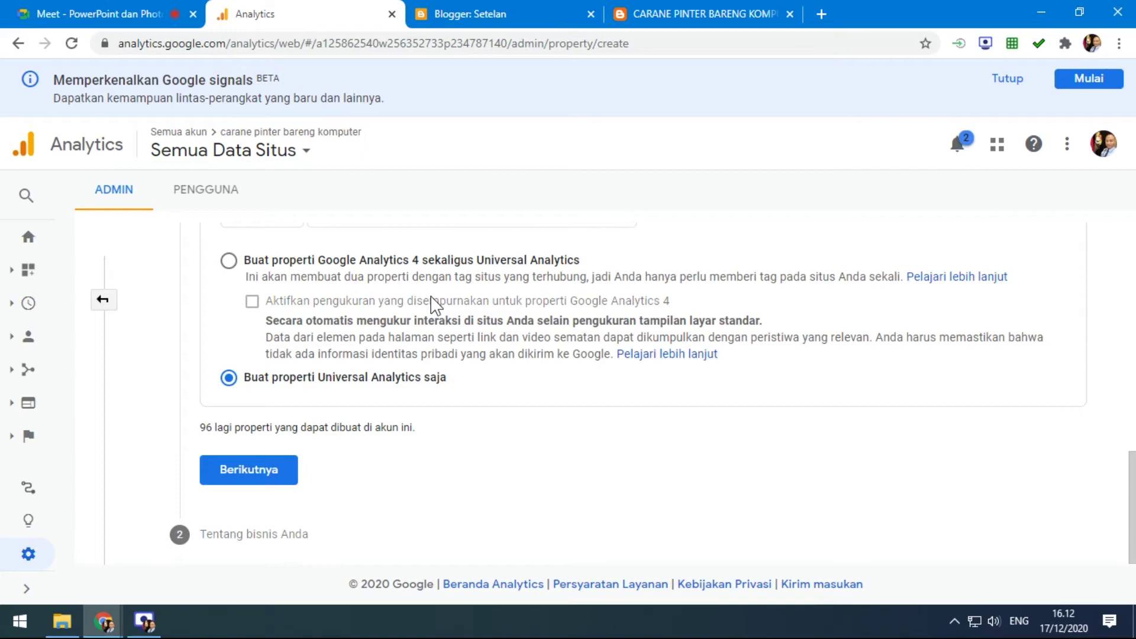
- In the Blogger settings, try to save the Google Analytics property ID without its UA- prefix and its hyphenated number suffix
{"action": "left_click", "coordinate": [464, 14]}
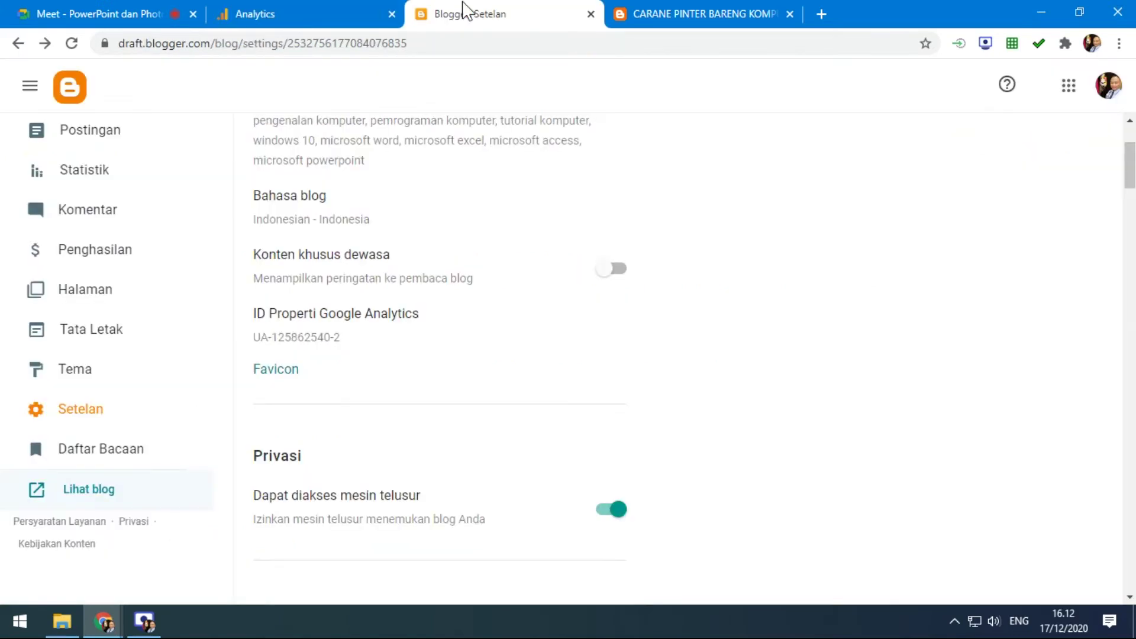
{"action": "left_click", "coordinate": [331, 322]}
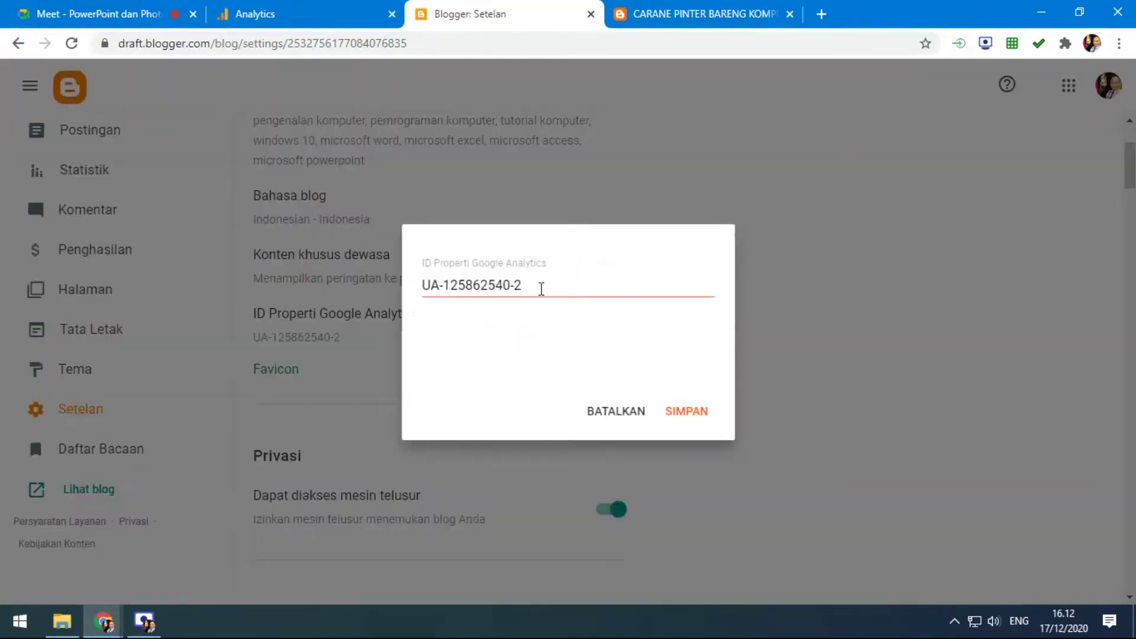
{"action": "left_click_drag", "start_coordinate": [541, 288], "coordinate": [411, 297]}
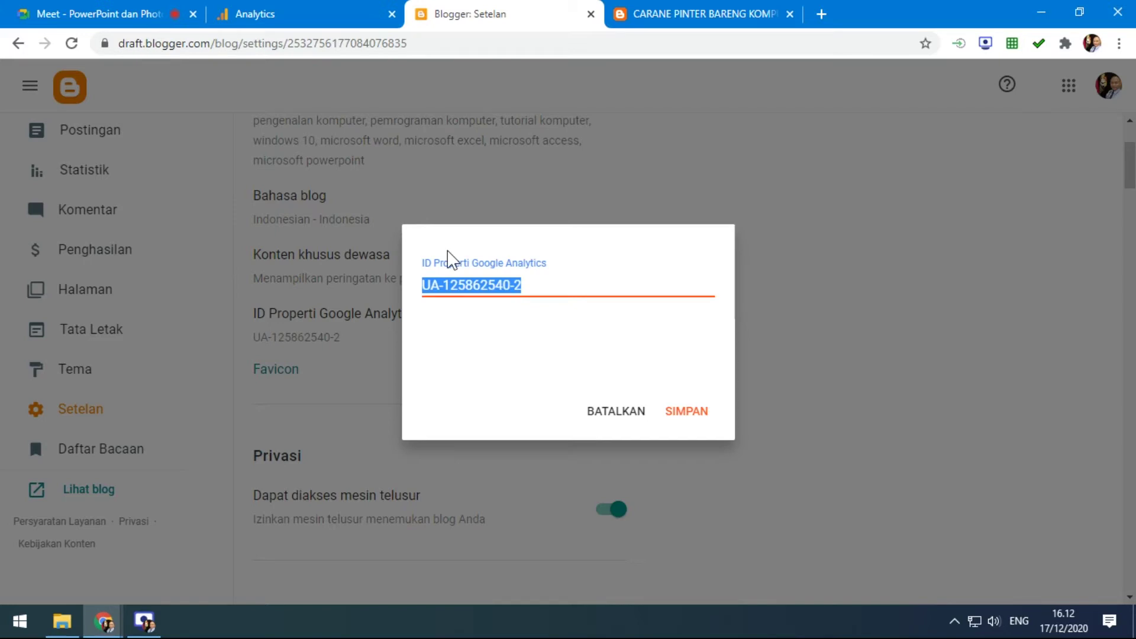
{"action": "left_click_drag", "start_coordinate": [443, 286], "coordinate": [413, 294]}
{"action": "key", "text": "BackSpace"}
{"action": "key", "text": "BackSpace"}
{"action": "key", "text": "BackSpace"}
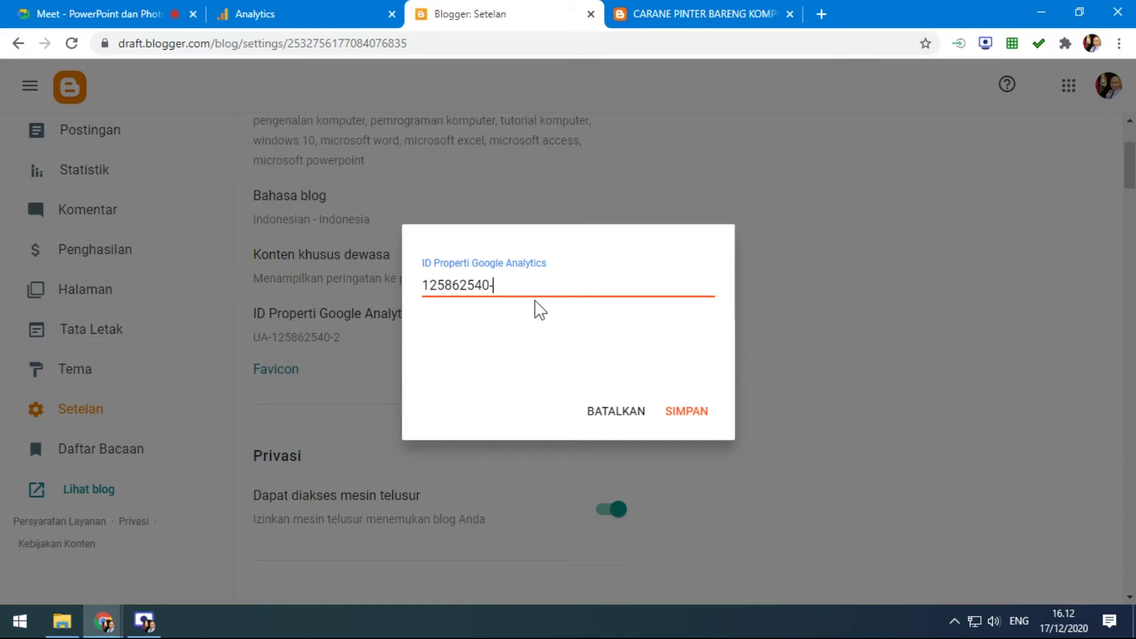
{"action": "left_click", "coordinate": [524, 324]}
{"action": "left_click", "coordinate": [685, 413]}
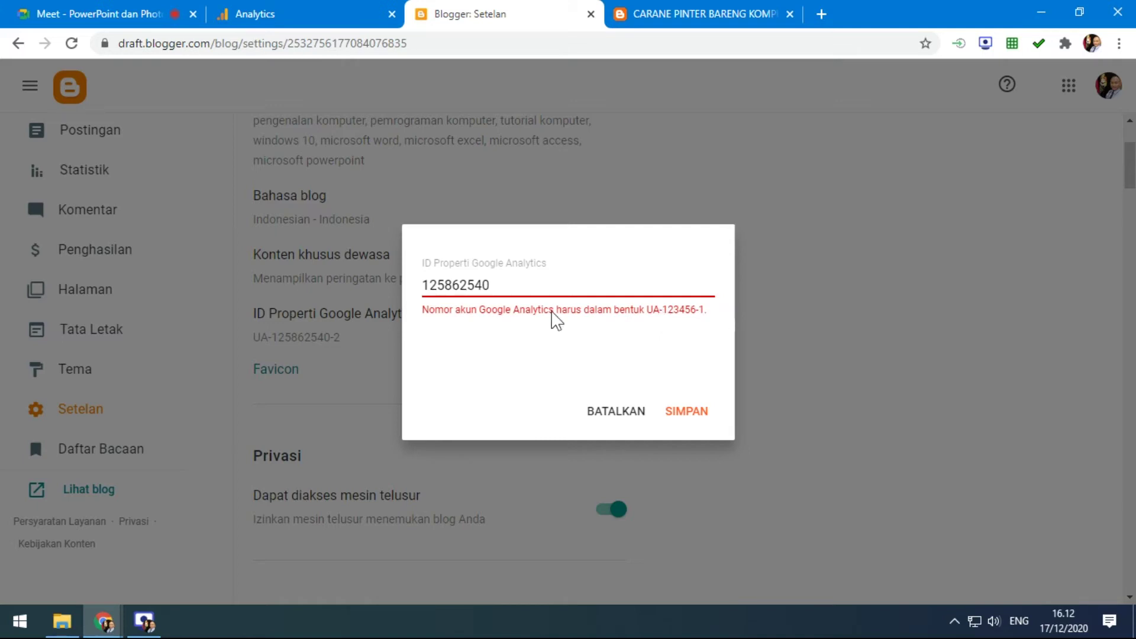
{"action": "left_click_drag", "start_coordinate": [506, 289], "coordinate": [379, 288]}
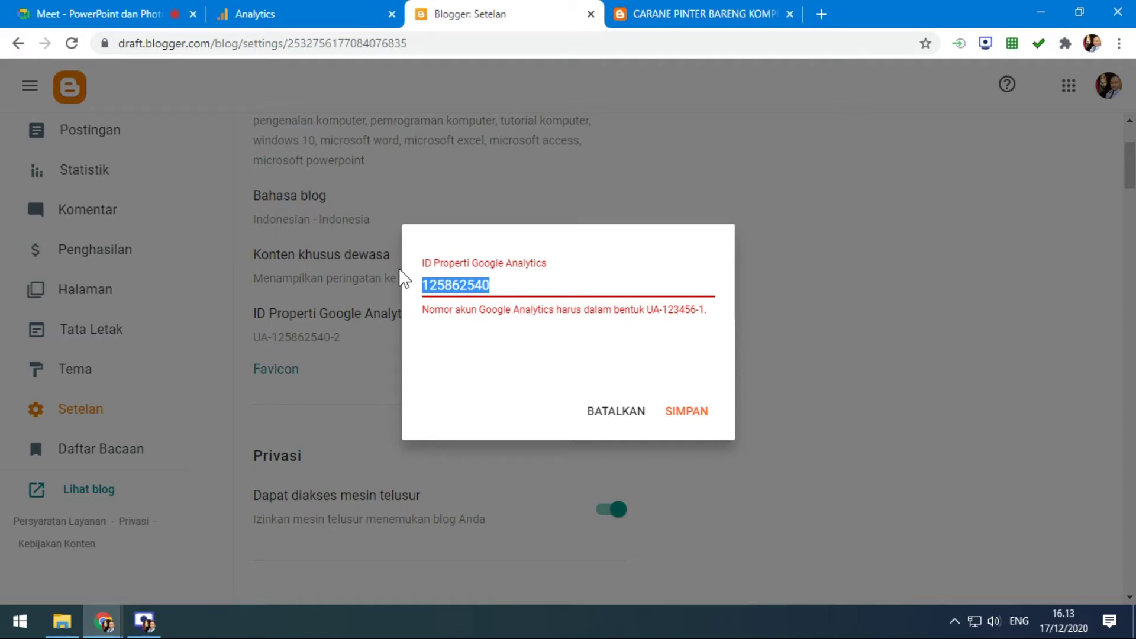
- Return to Analytics and proceed from the property setup to the business information section
{"action": "left_click", "coordinate": [303, 17]}
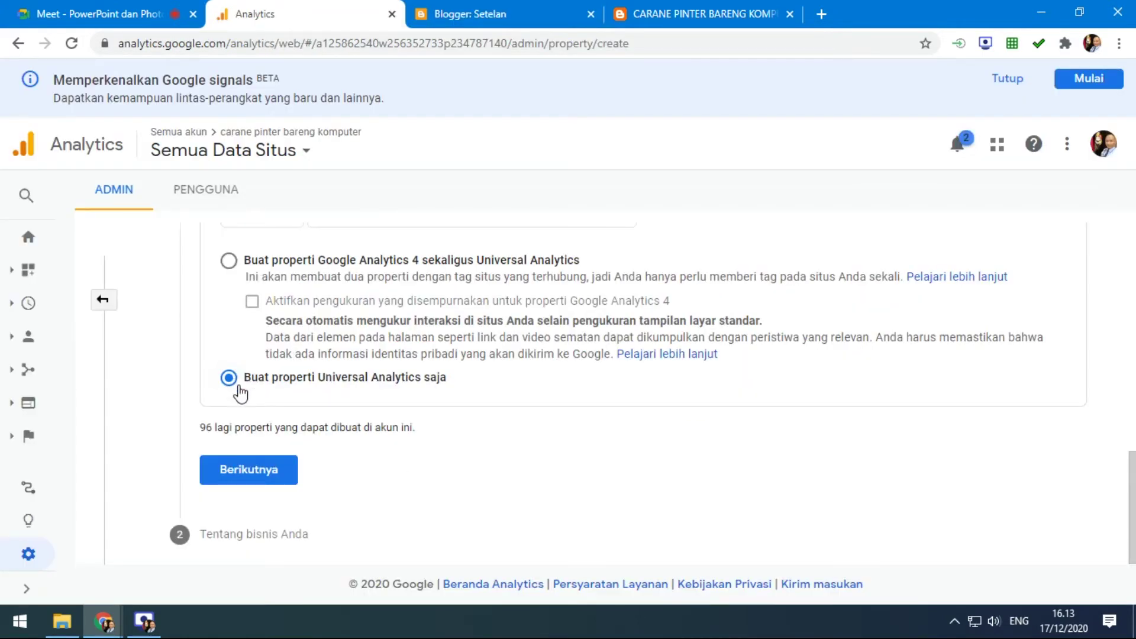
{"action": "left_click", "coordinate": [260, 474]}
{"action": "left_click", "coordinate": [268, 481]}
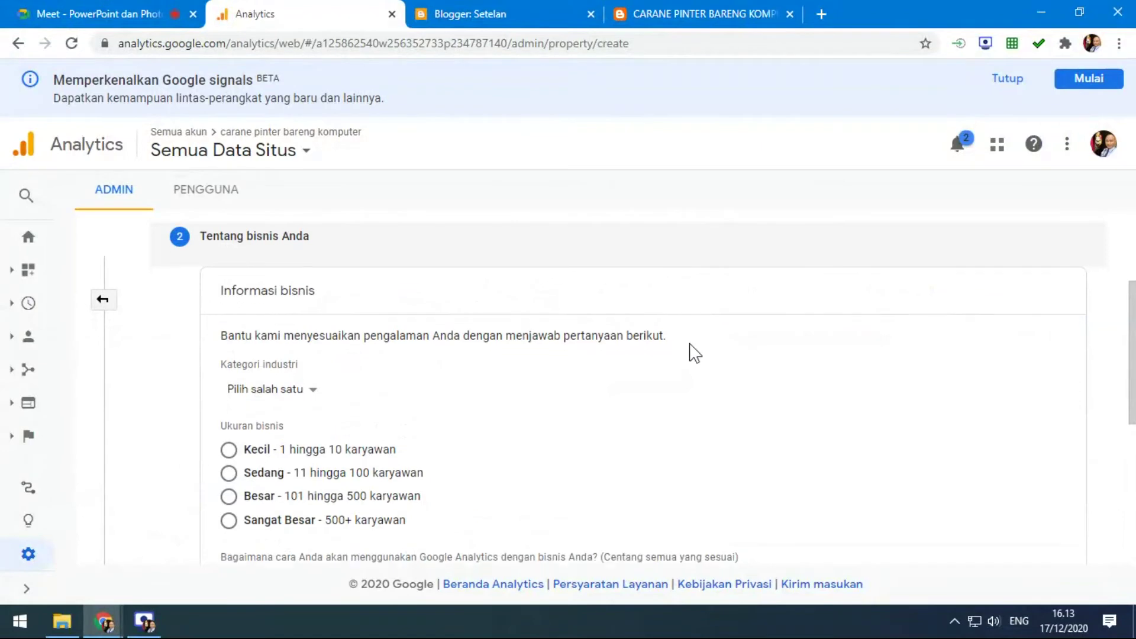
- Set the industry category to Pekerjaan & Pendidikan
{"action": "scroll", "coordinate": [696, 353], "scroll_direction": "down", "scroll_amount": 1}
{"action": "left_click", "coordinate": [303, 322]}
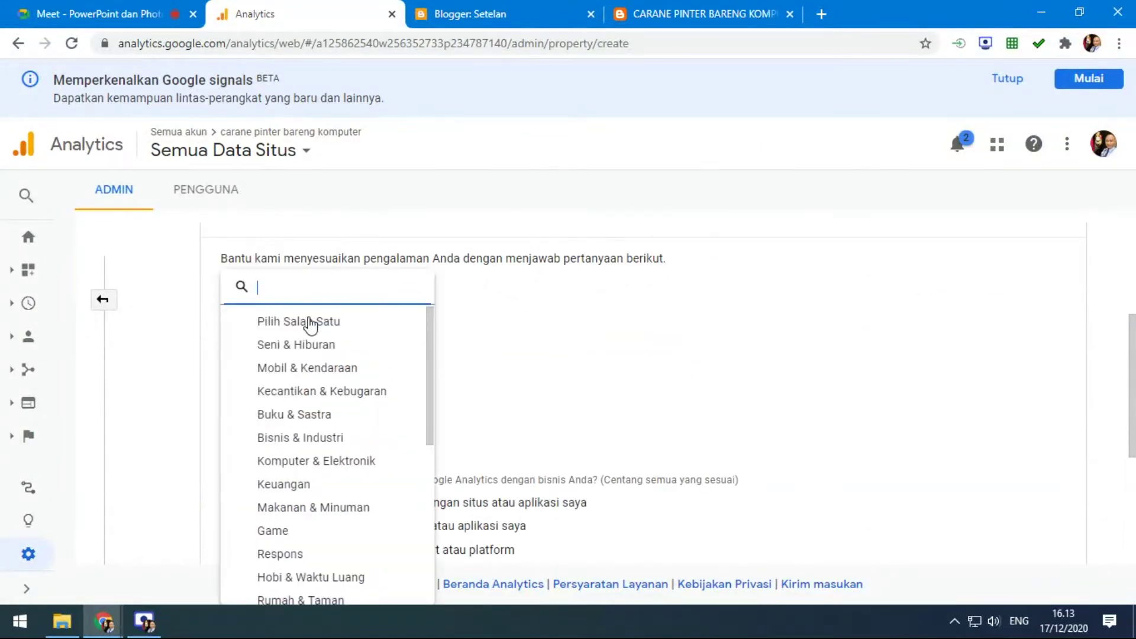
{"action": "scroll", "coordinate": [421, 414], "scroll_direction": "down", "scroll_amount": 2}
{"action": "scroll", "coordinate": [421, 426], "scroll_direction": "down", "scroll_amount": 4}
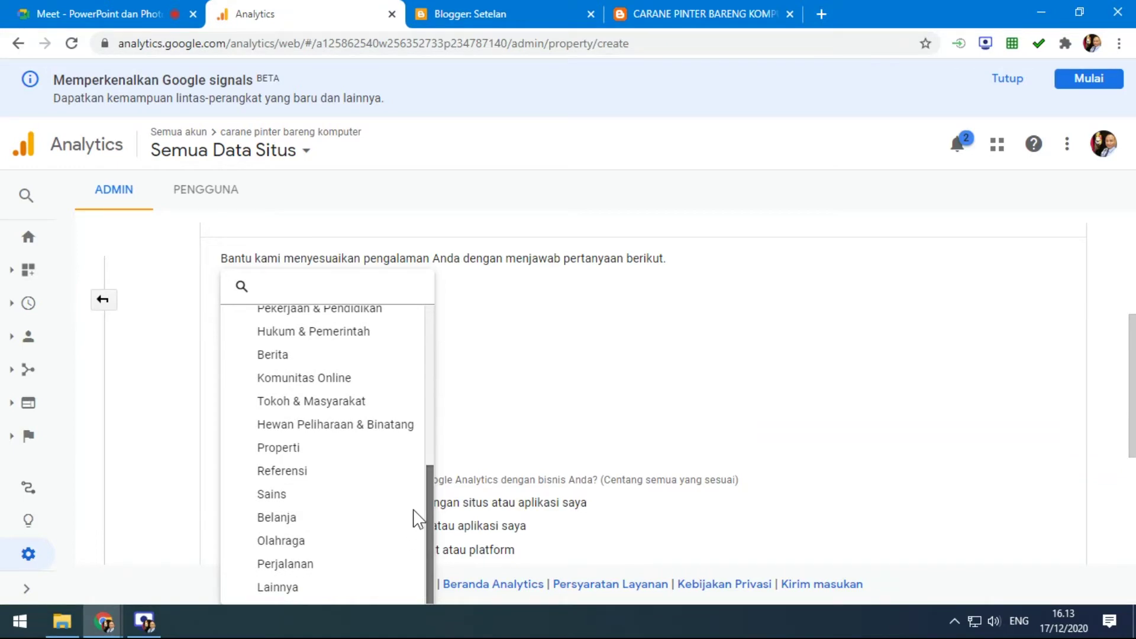
{"action": "scroll", "coordinate": [406, 481], "scroll_direction": "up", "scroll_amount": 1}
{"action": "left_click", "coordinate": [351, 323]}
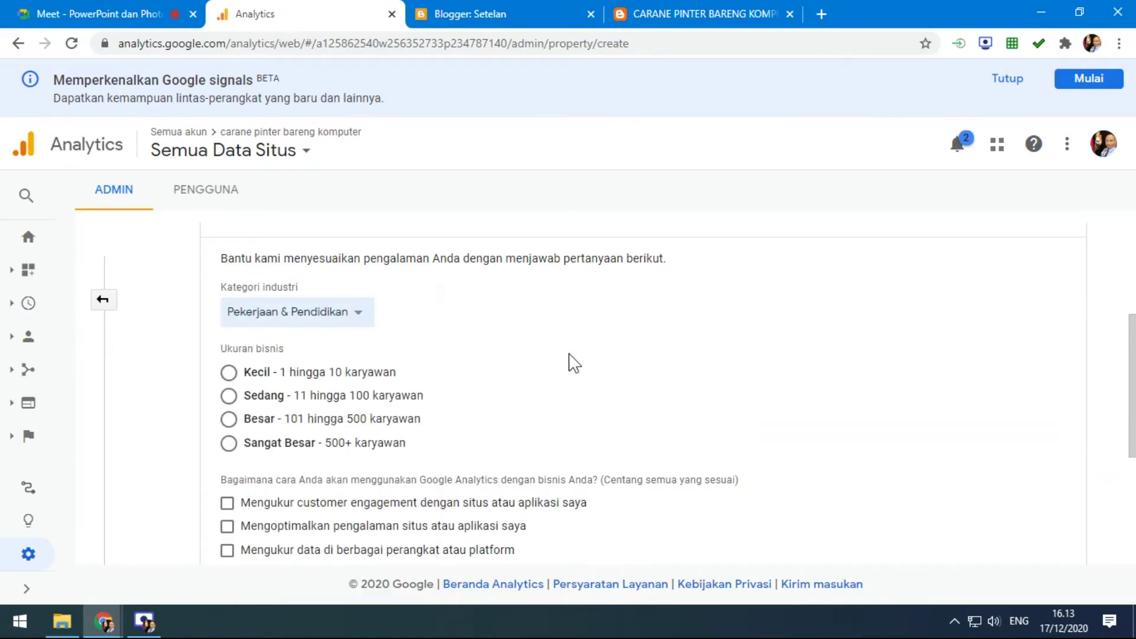
- Set the business size to Kecil - 1 hingga 10 karyawan
{"action": "scroll", "coordinate": [573, 364], "scroll_direction": "down", "scroll_amount": 2}
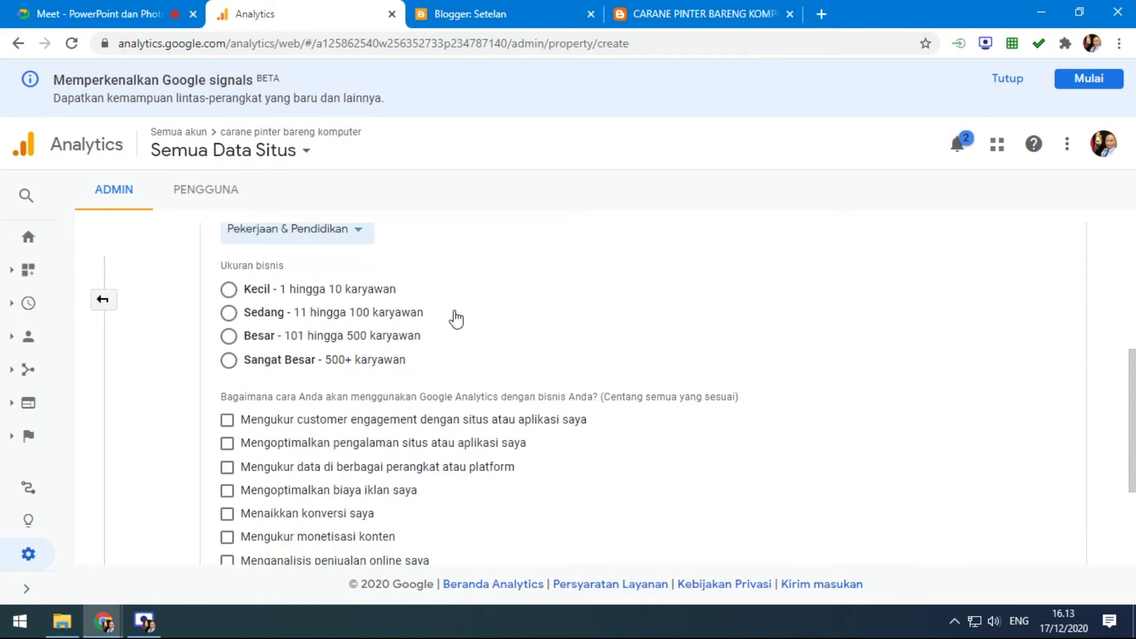
{"action": "left_click", "coordinate": [250, 290]}
{"action": "scroll", "coordinate": [553, 353], "scroll_direction": "down", "scroll_amount": 2}
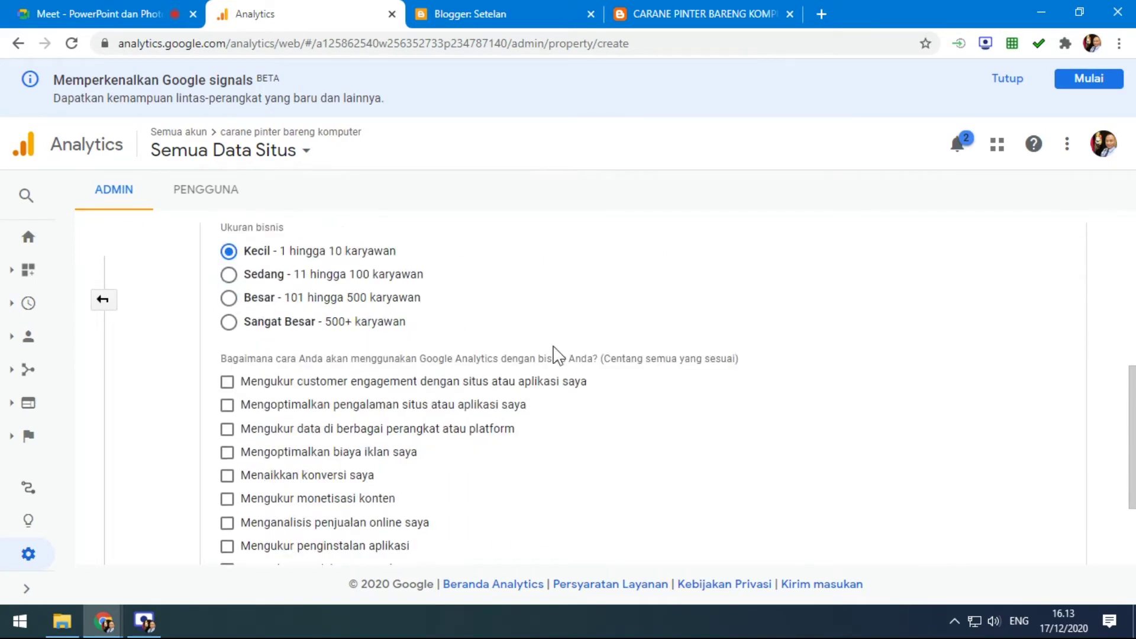
- Tick all nine listed Google Analytics usage purposes, from Mengukur customer engagement dengan situs atau aplikasi saya to Mengukur perolehan prospek
{"action": "scroll", "coordinate": [508, 359], "scroll_direction": "up", "scroll_amount": 1}
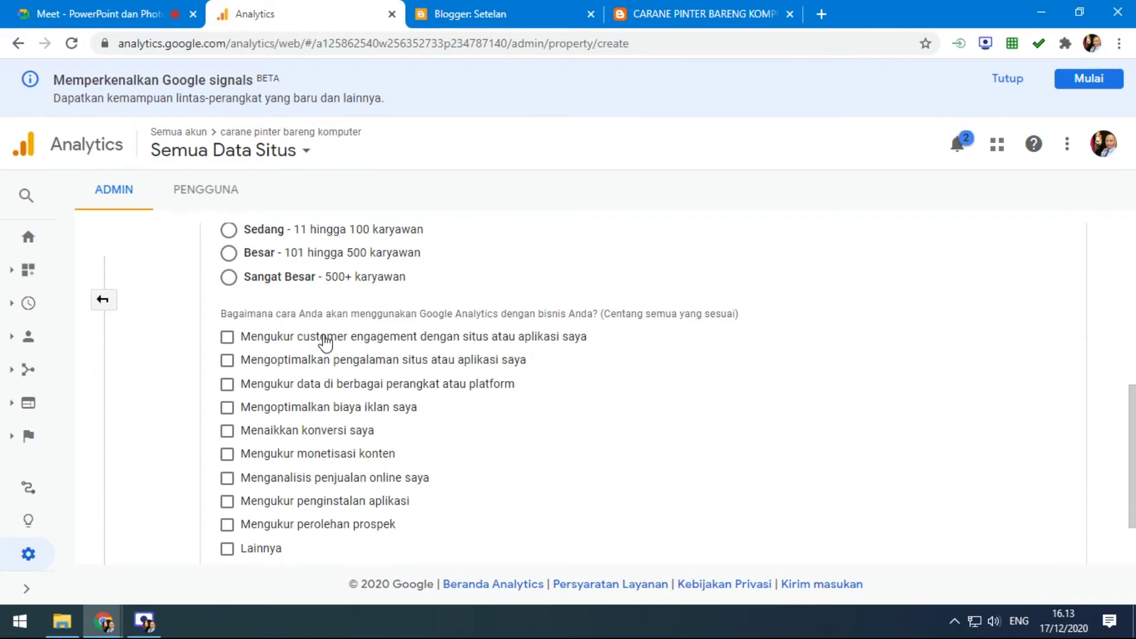
{"action": "left_click", "coordinate": [227, 337]}
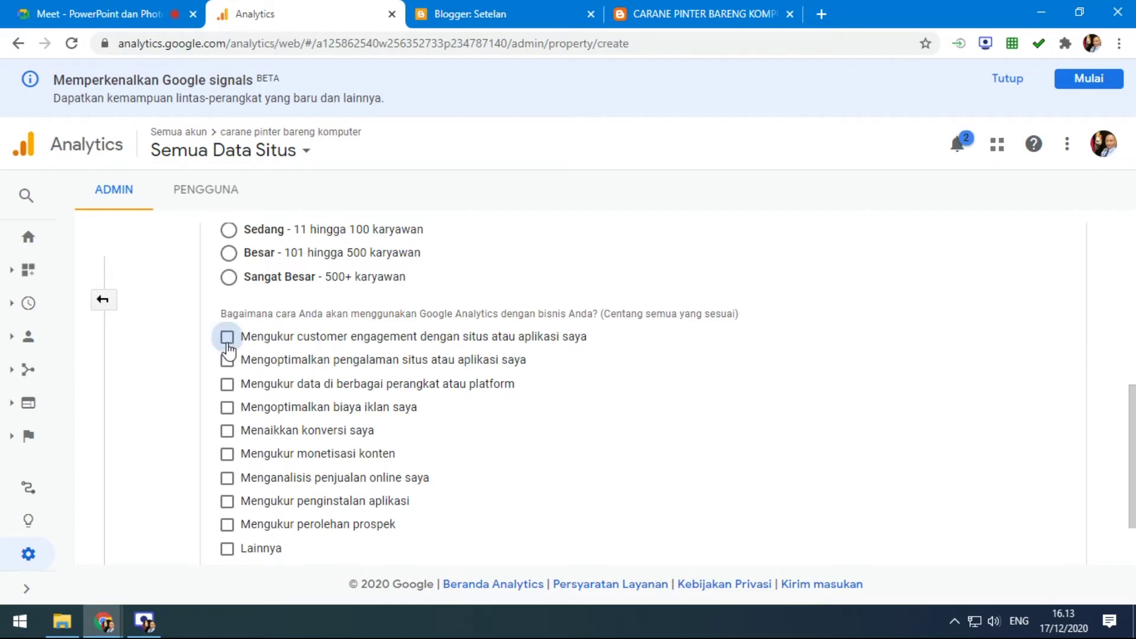
{"action": "left_click", "coordinate": [228, 362]}
{"action": "left_click", "coordinate": [228, 385]}
{"action": "left_click", "coordinate": [227, 408]}
{"action": "left_click", "coordinate": [227, 431]}
{"action": "left_click", "coordinate": [227, 455]}
{"action": "left_click", "coordinate": [228, 479]}
{"action": "left_click", "coordinate": [227, 503]}
{"action": "left_click", "coordinate": [227, 526]}
{"action": "scroll", "coordinate": [561, 419], "scroll_direction": "down", "scroll_amount": 2}
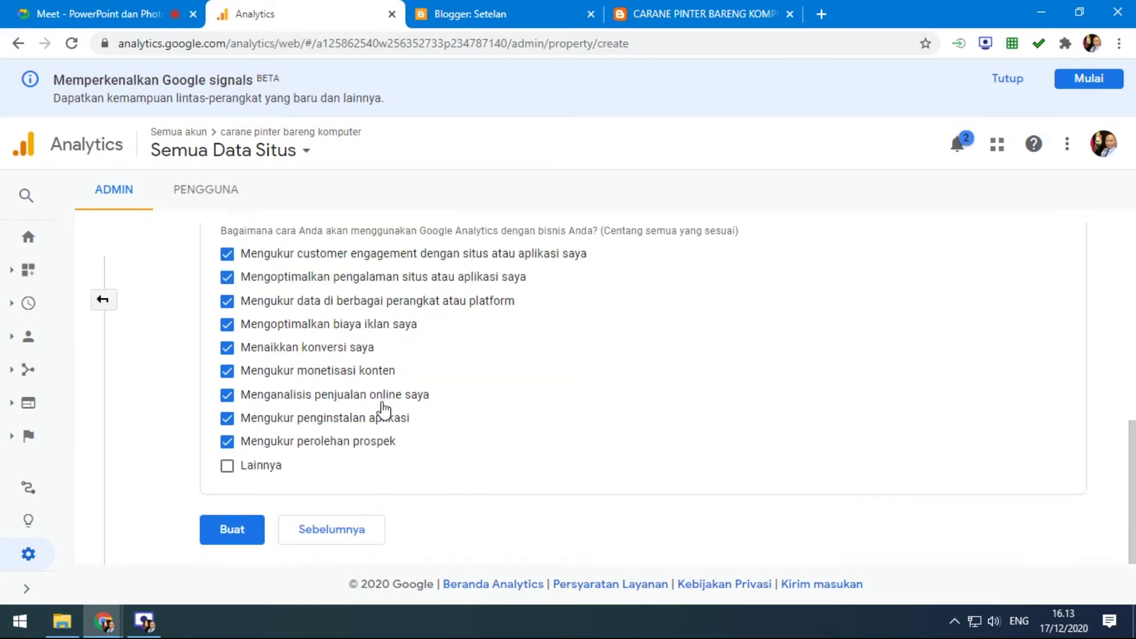
{"action": "left_click", "coordinate": [227, 465]}
{"action": "left_click", "coordinate": [284, 494]}
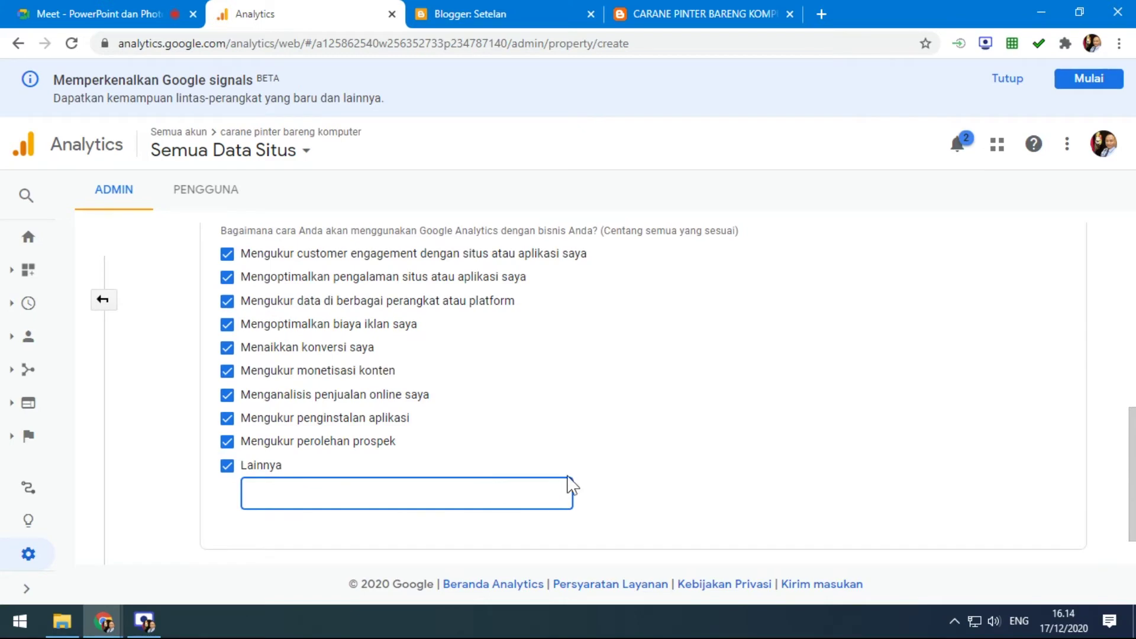
{"action": "left_click", "coordinate": [229, 468]}
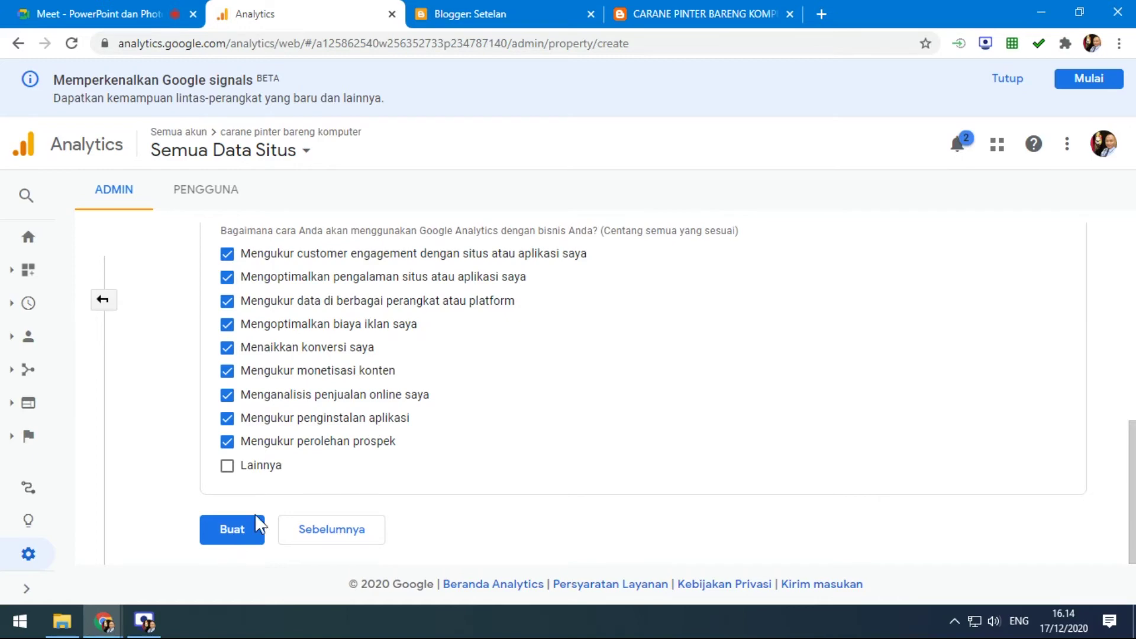
- Create the property and copy its UA tracking ID
{"action": "left_click", "coordinate": [244, 543]}
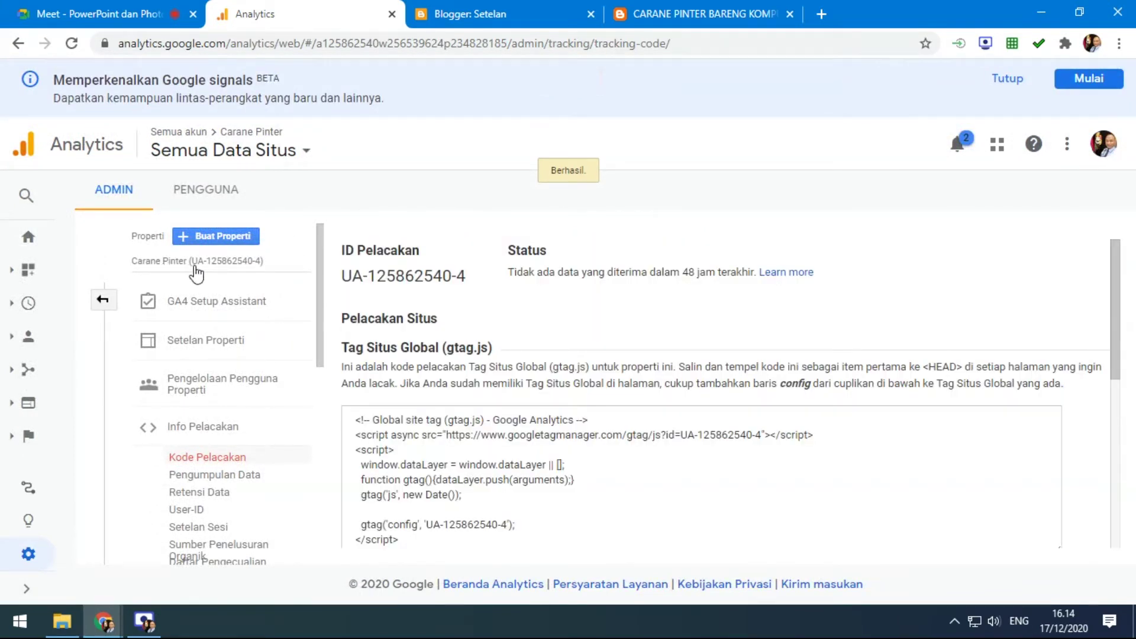
{"action": "left_click_drag", "start_coordinate": [344, 275], "coordinate": [471, 275]}
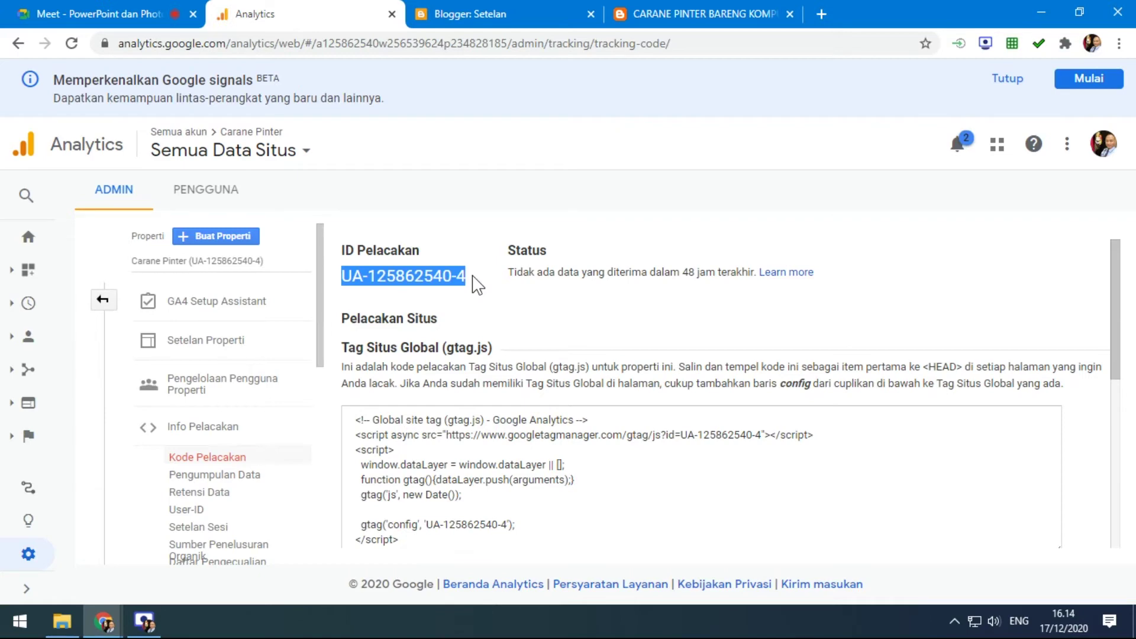
{"action": "right_click", "coordinate": [453, 276]}
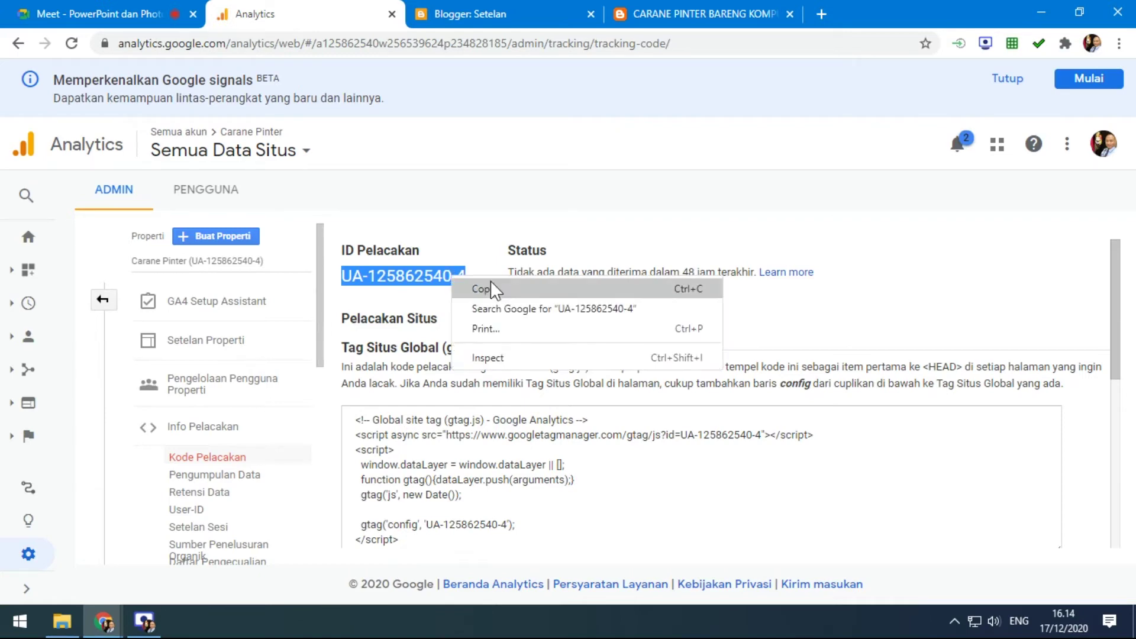
{"action": "left_click", "coordinate": [493, 287]}
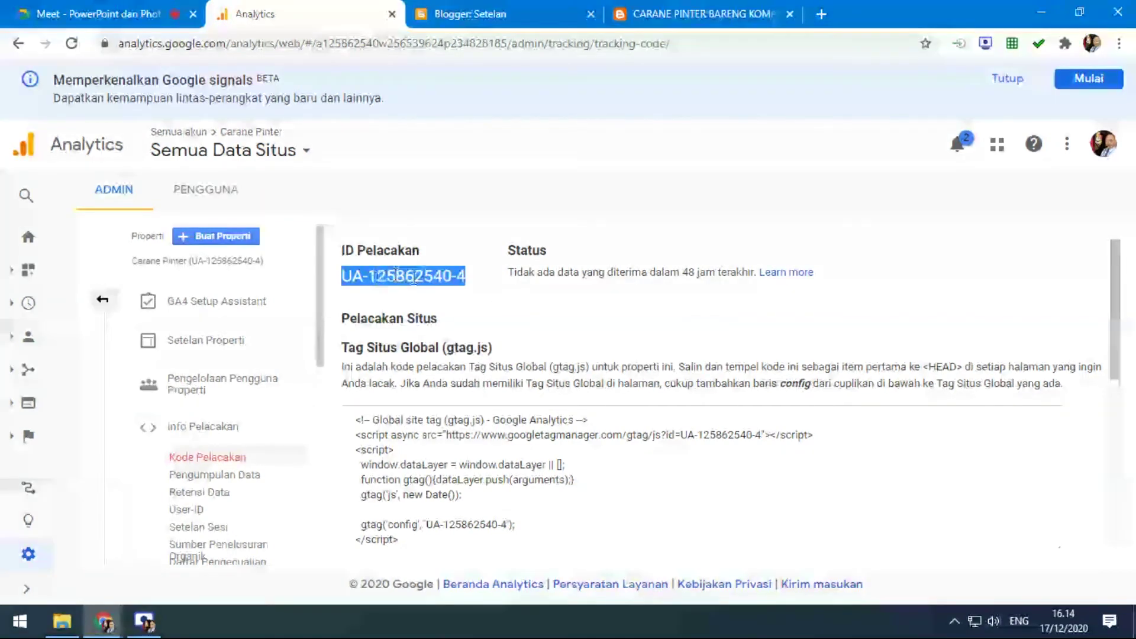
- Switch to the Blogger settings and cancel the pending edit of the Google Analytics property ID
{"action": "left_click", "coordinate": [473, 14]}
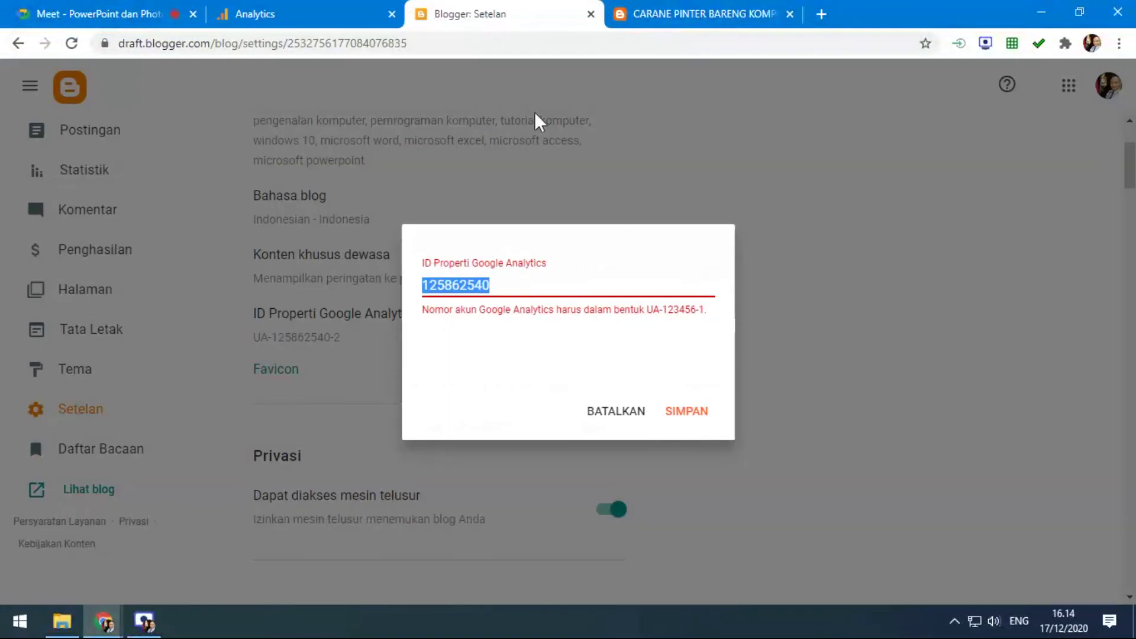
{"action": "left_click", "coordinate": [493, 284]}
{"action": "left_click", "coordinate": [614, 411]}
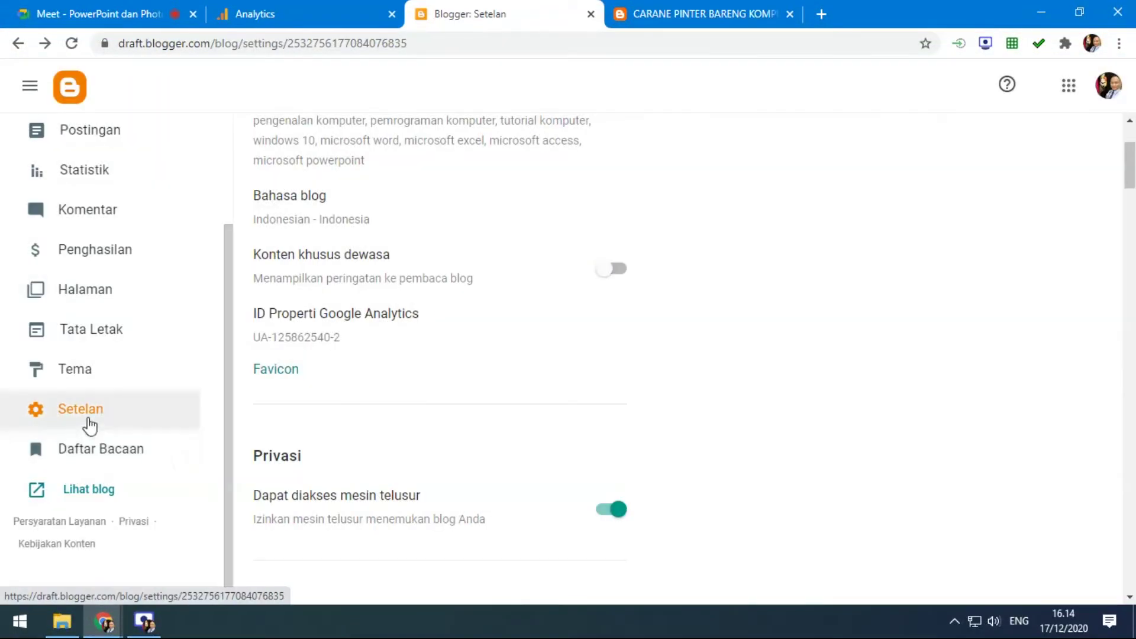
- Replace the blog's Google Analytics property ID with the copied UA tracking ID and save it
{"action": "scroll", "coordinate": [319, 196], "scroll_direction": "up", "scroll_amount": 3}
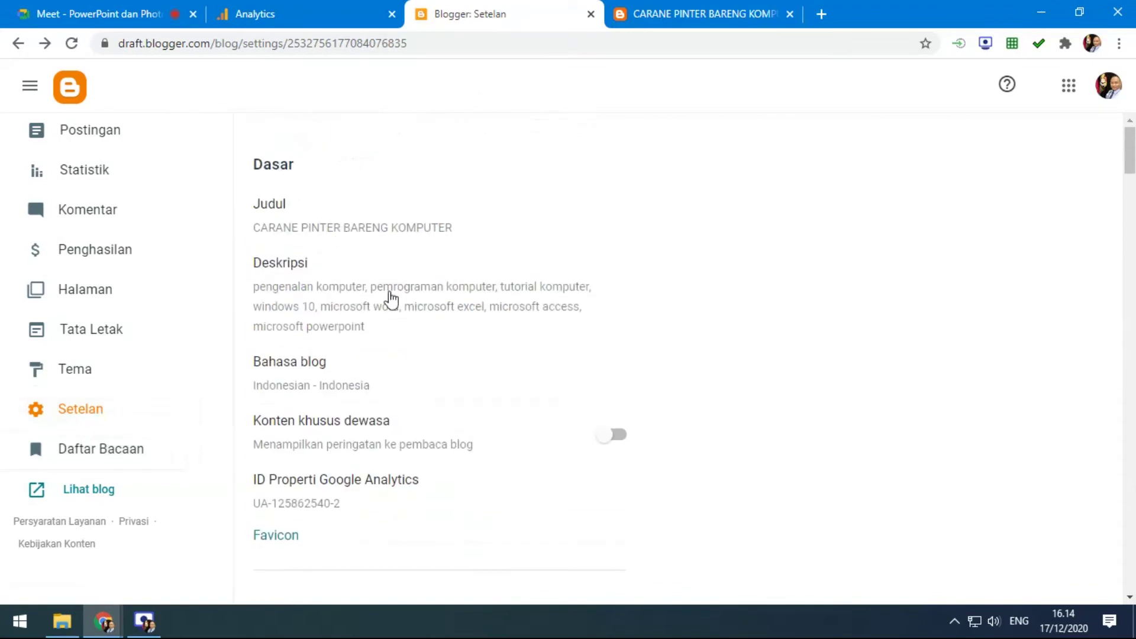
{"action": "scroll", "coordinate": [317, 406], "scroll_direction": "down", "scroll_amount": 1}
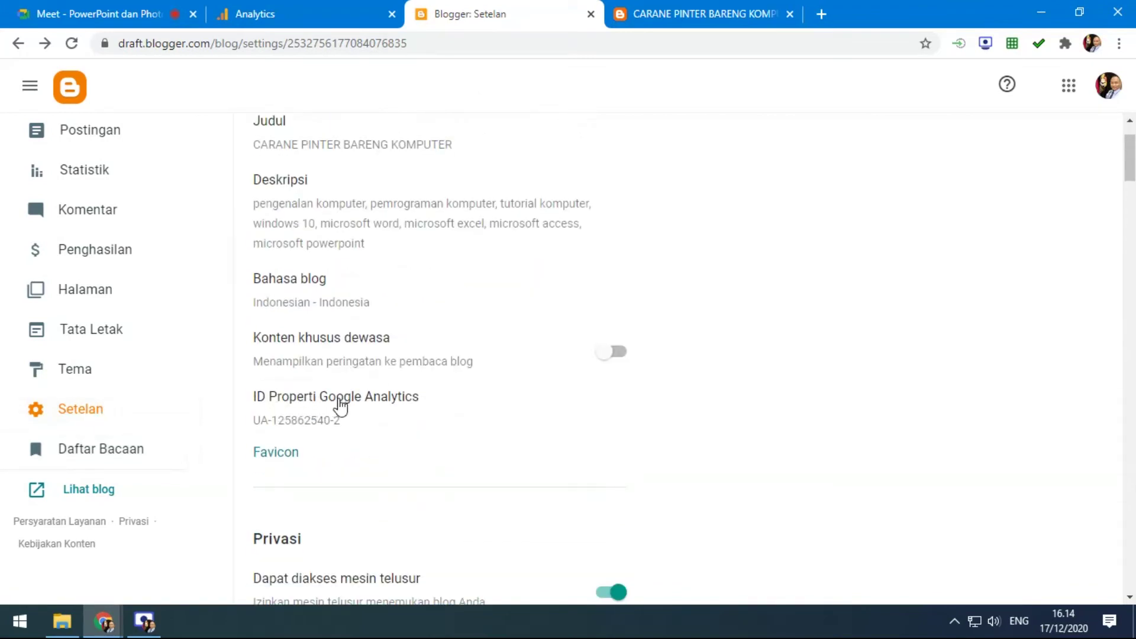
{"action": "left_click", "coordinate": [340, 407]}
{"action": "left_click_drag", "start_coordinate": [535, 285], "coordinate": [389, 292]}
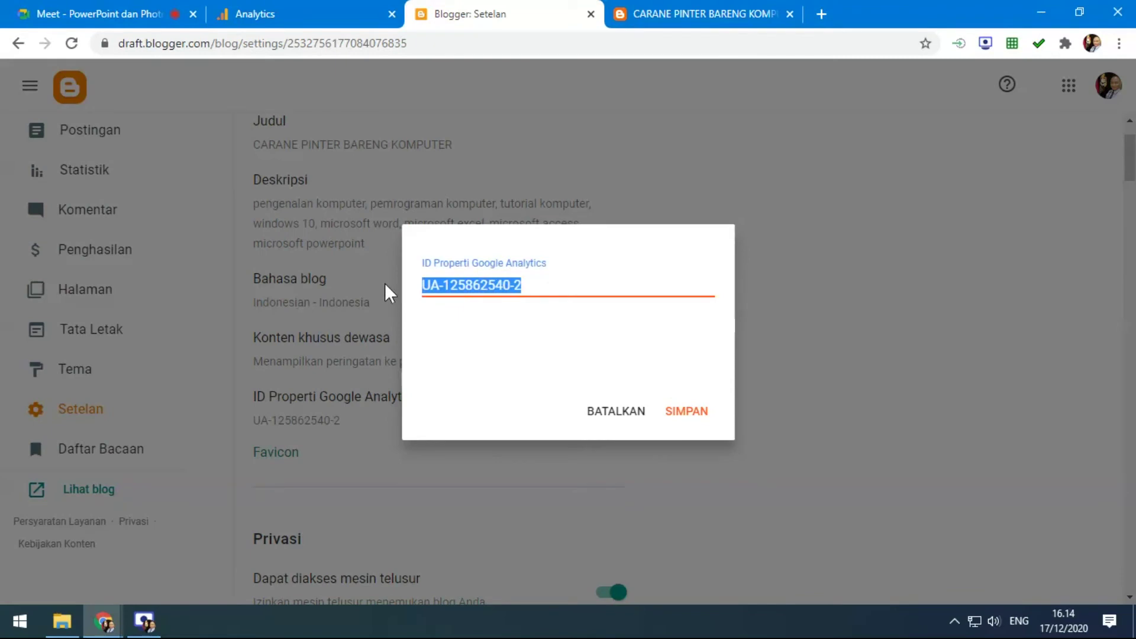
{"action": "key", "text": "ctrl+v"}
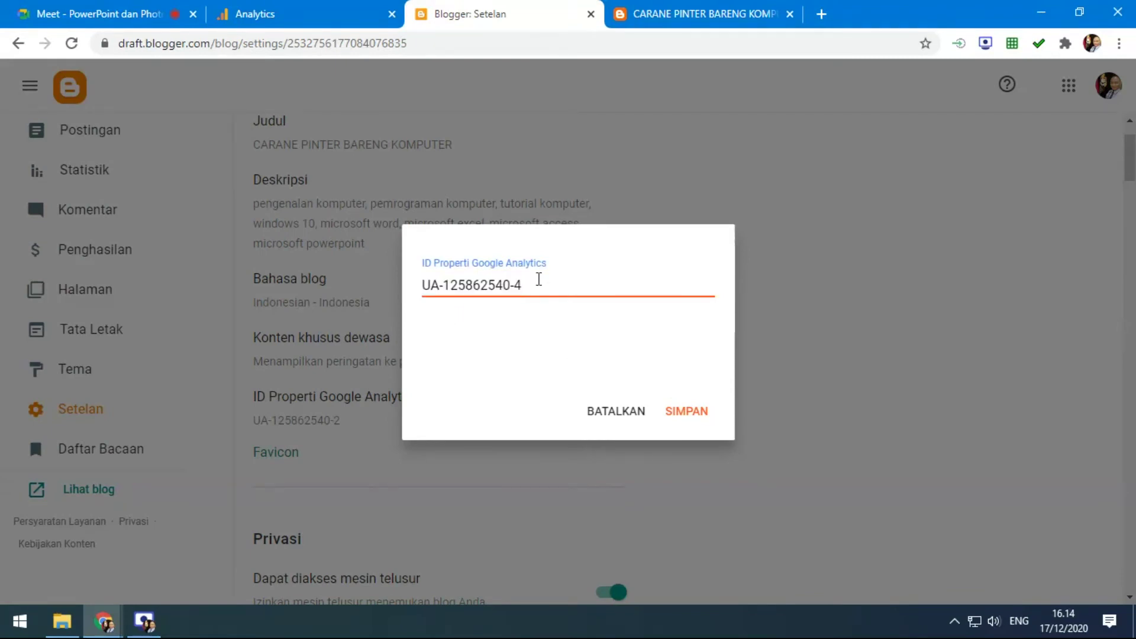
{"action": "left_click", "coordinate": [681, 417]}
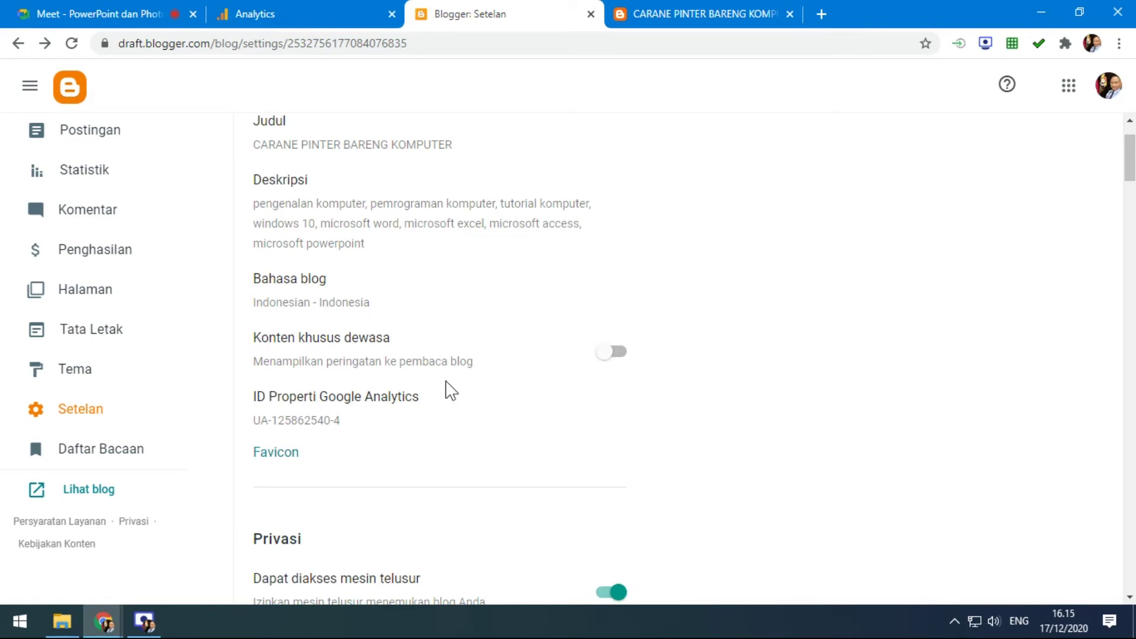
- Switch to Analytics and examine the home overview of the Carane Pinter property
{"action": "left_click", "coordinate": [302, 7]}
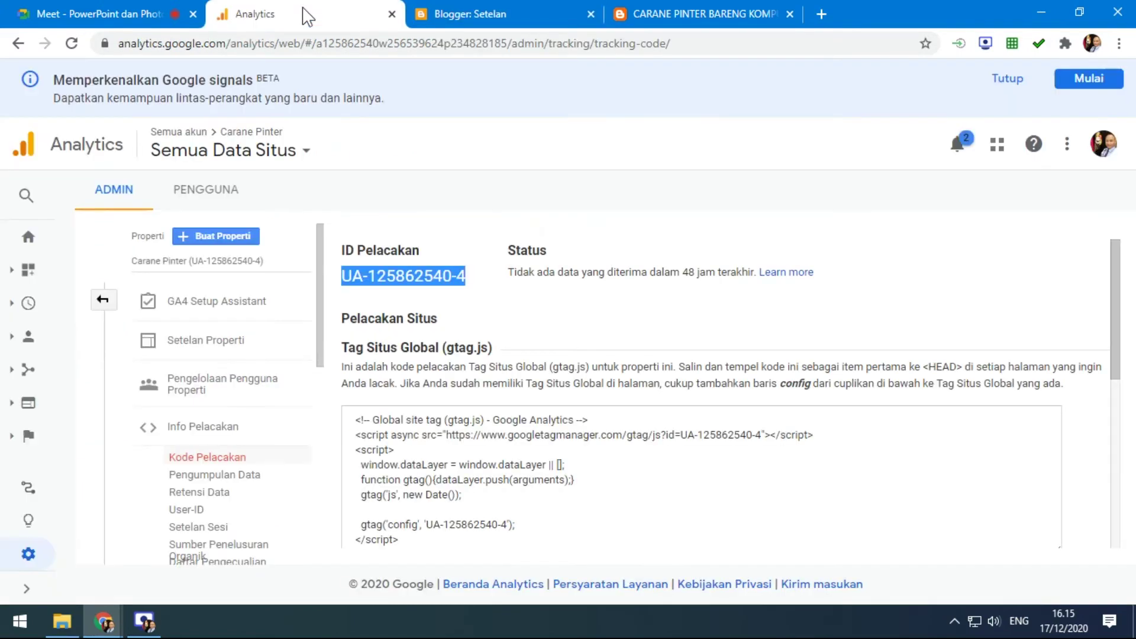
{"action": "left_click", "coordinate": [31, 236]}
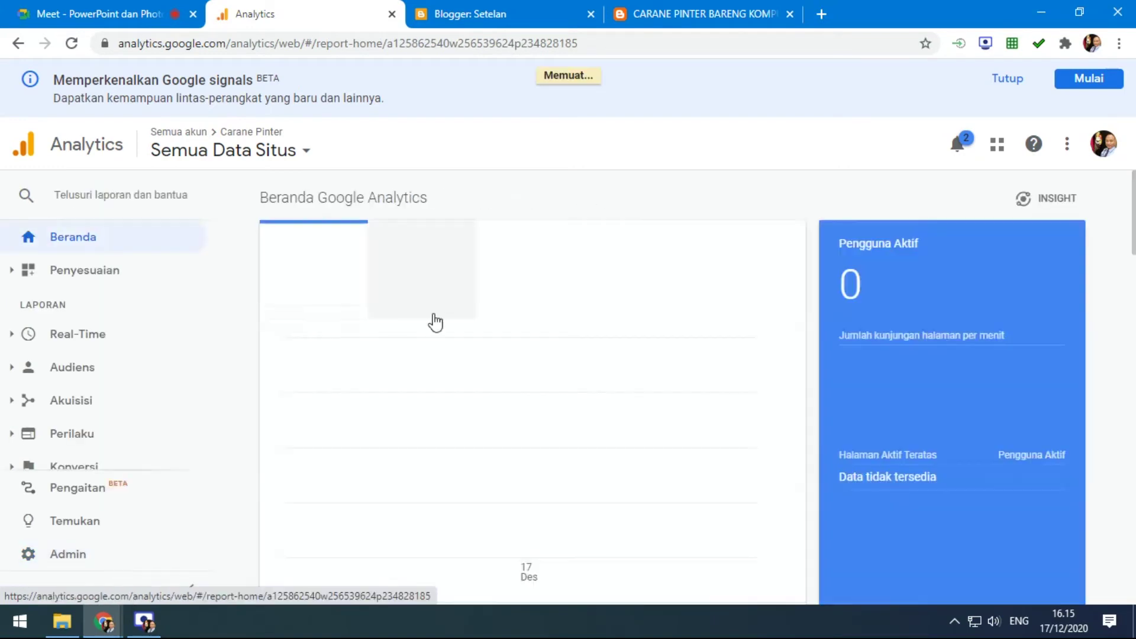
{"action": "scroll", "coordinate": [592, 313], "scroll_direction": "down", "scroll_amount": 3}
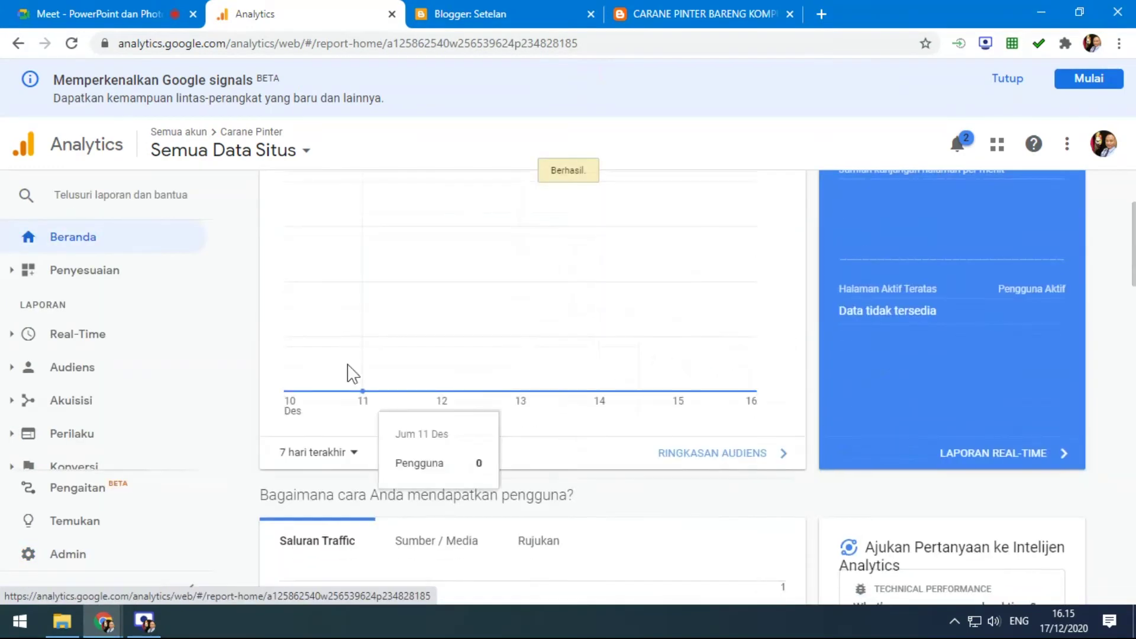
{"action": "scroll", "coordinate": [566, 372], "scroll_direction": "down", "scroll_amount": 4}
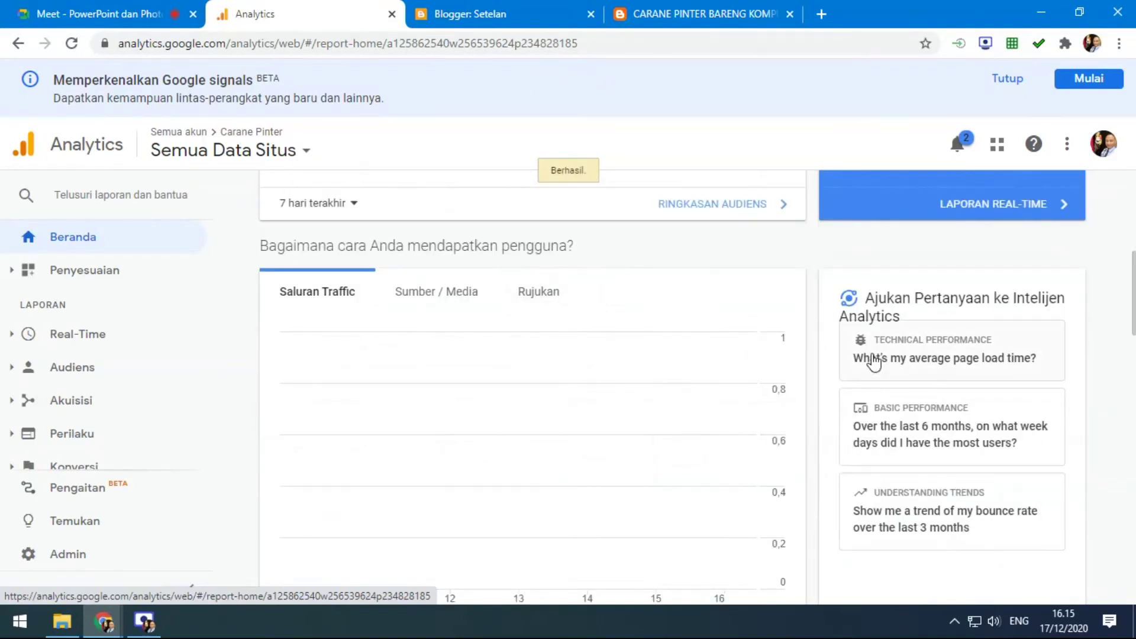
- Inspect the account's list of properties and the view belonging to the Carane Pinter property
{"action": "left_click", "coordinate": [308, 151]}
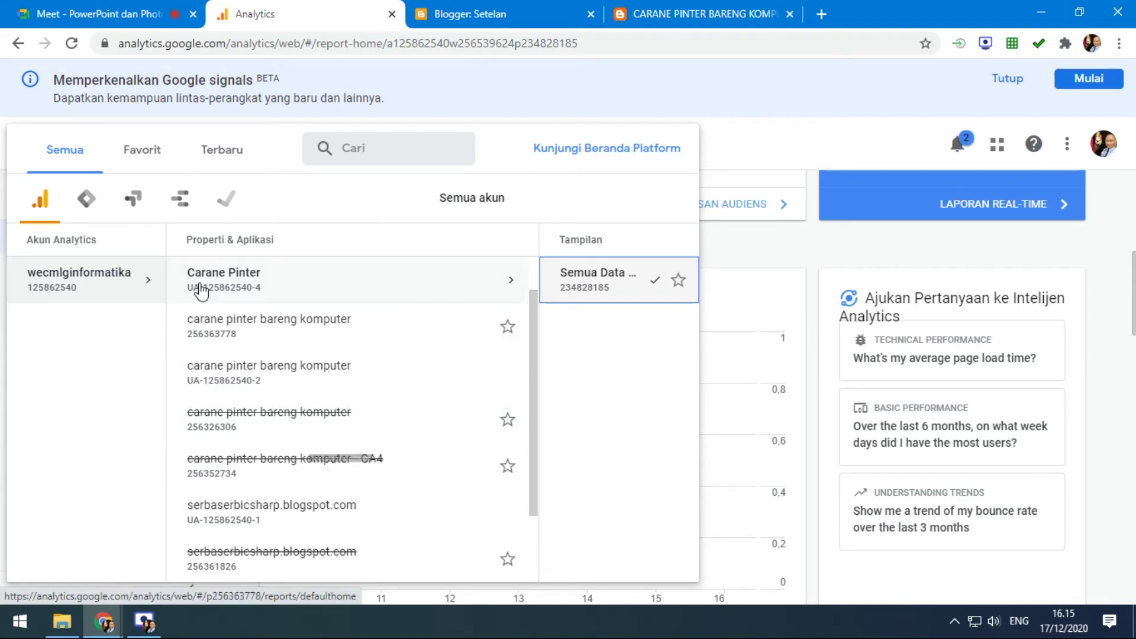
{"action": "left_click", "coordinate": [221, 289]}
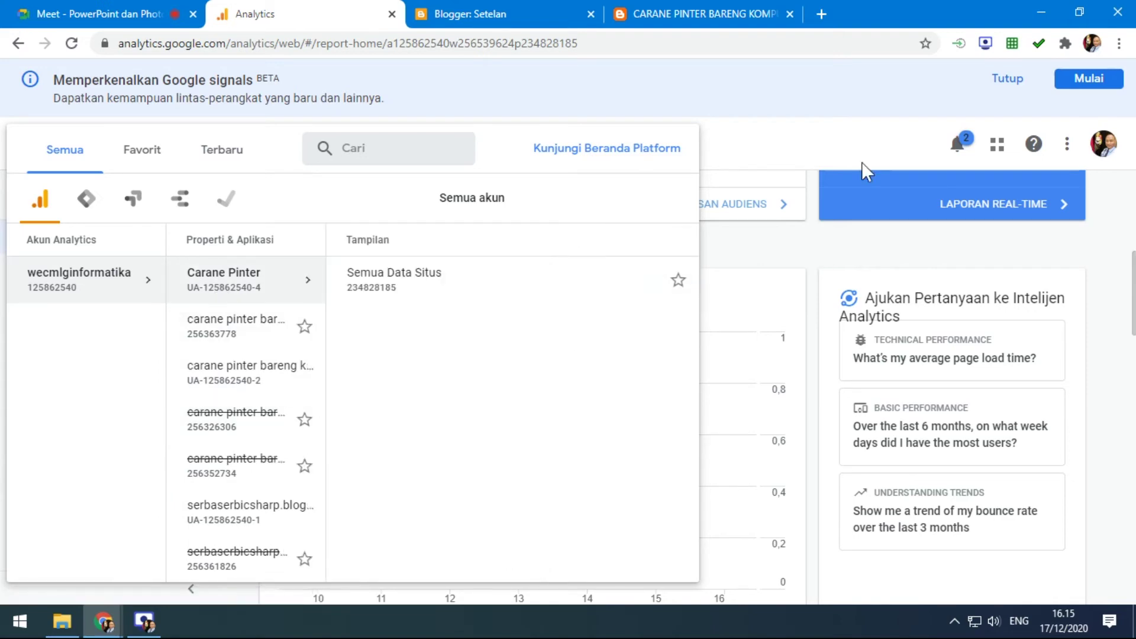
{"action": "left_click", "coordinate": [795, 146]}
{"action": "left_click", "coordinate": [306, 158]}
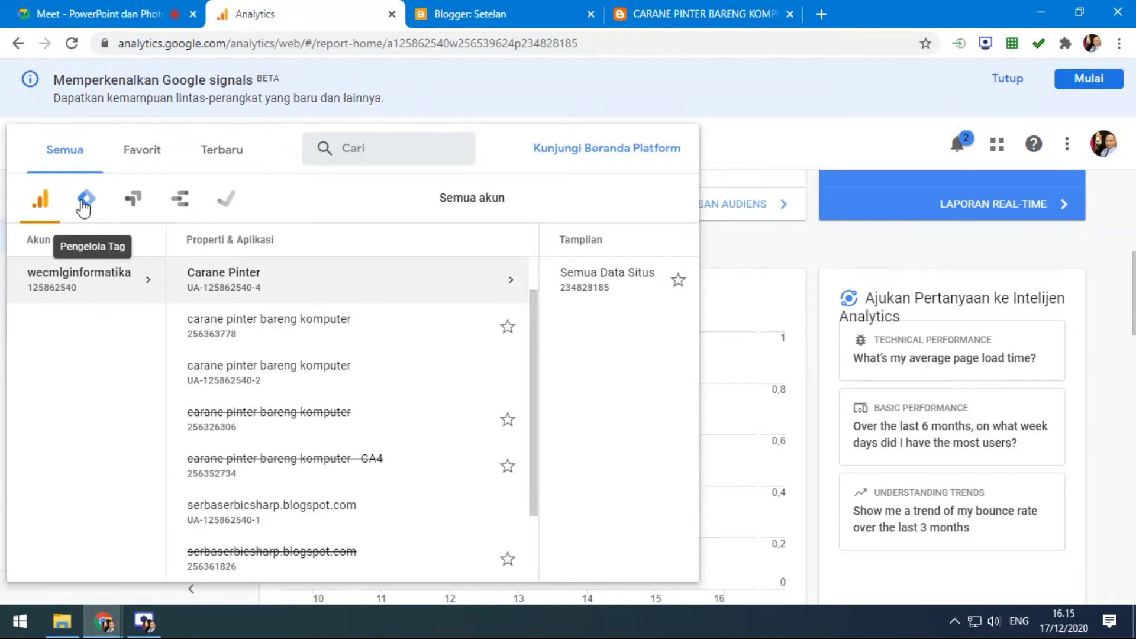
{"action": "left_click", "coordinate": [748, 170]}
- Examine the remaining home report cards down to the visited pages and expand the Audiens report group
{"action": "scroll", "coordinate": [540, 372], "scroll_direction": "down", "scroll_amount": 12}
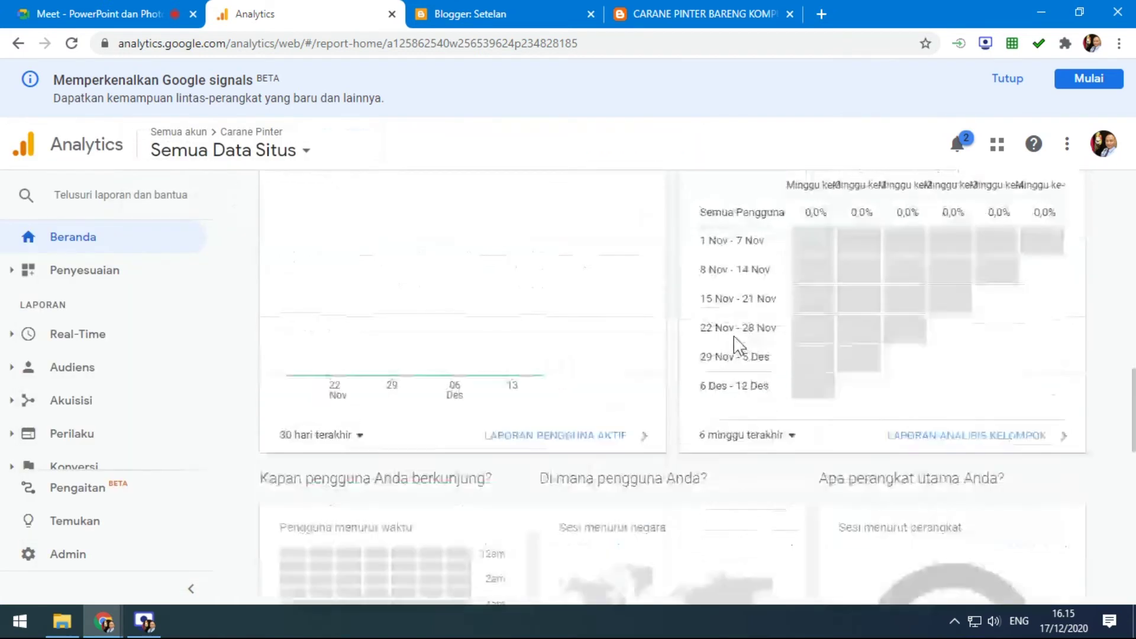
{"action": "scroll", "coordinate": [769, 362], "scroll_direction": "down", "scroll_amount": 10}
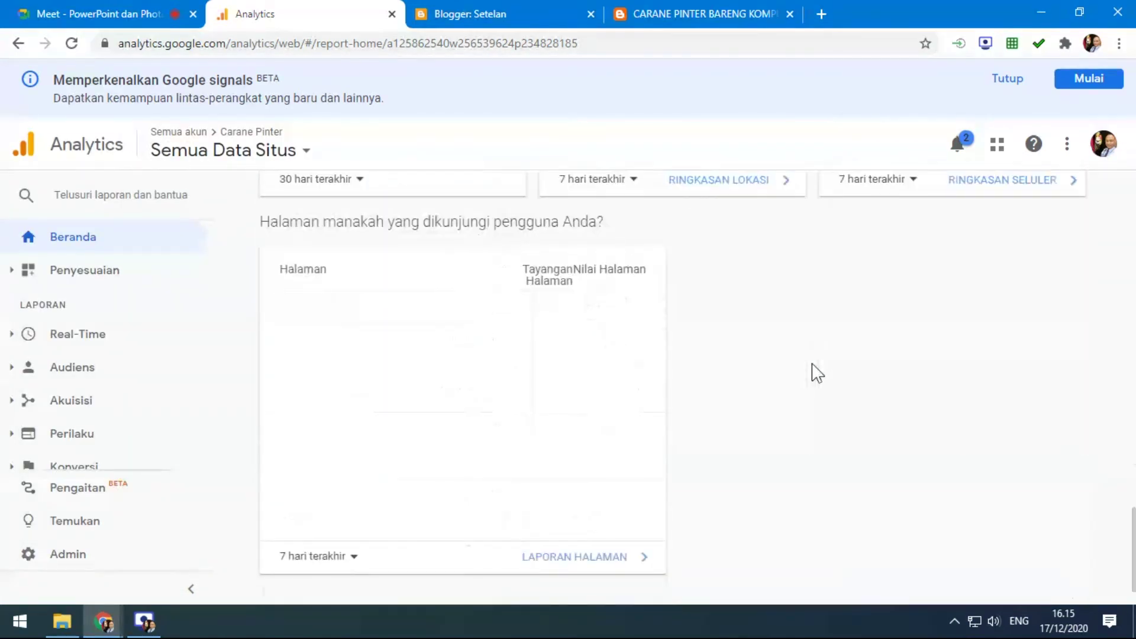
{"action": "left_click", "coordinate": [78, 371]}
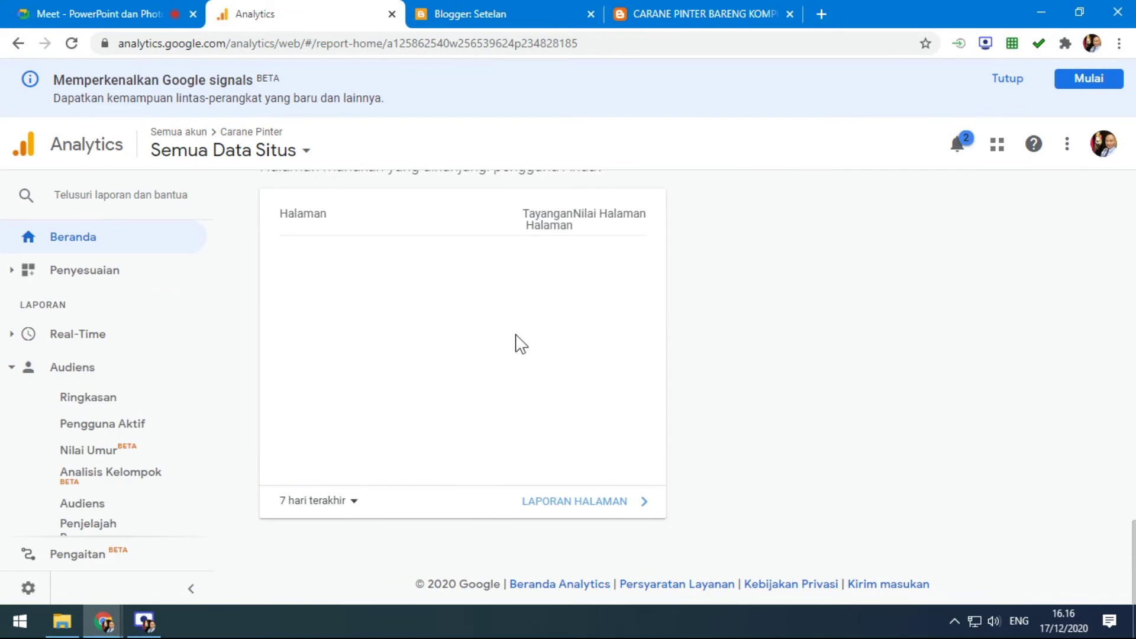
- Return to the Blogger settings and open the blog's favicon configuration page
{"action": "left_click", "coordinate": [494, 16]}
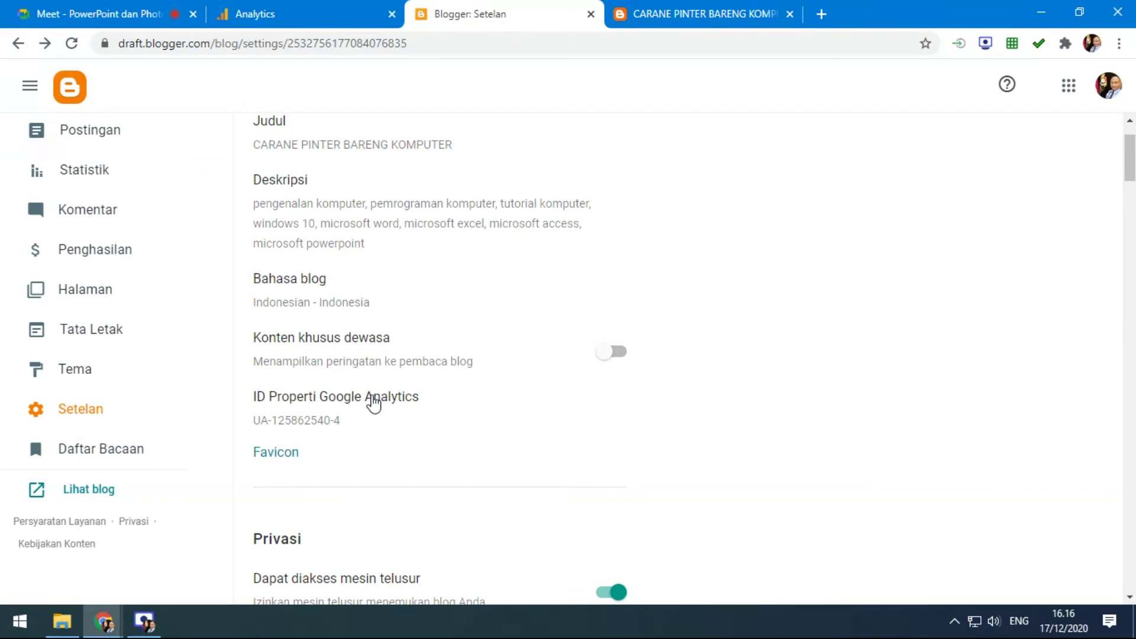
{"action": "scroll", "coordinate": [481, 374], "scroll_direction": "down", "scroll_amount": 2}
{"action": "scroll", "coordinate": [479, 374], "scroll_direction": "down", "scroll_amount": 1}
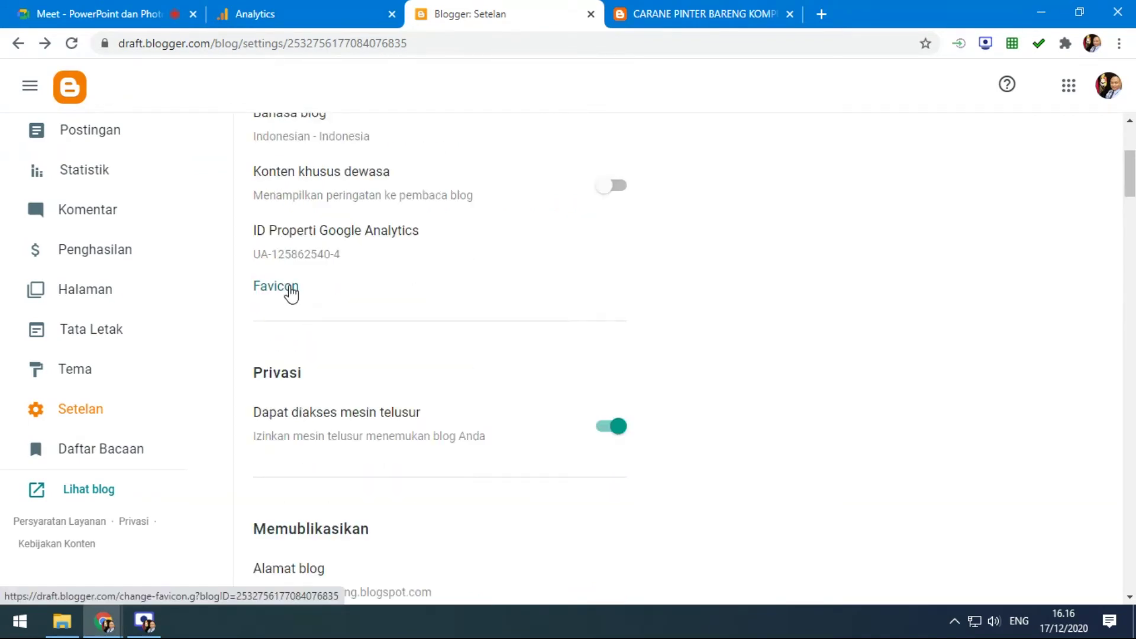
{"action": "left_click", "coordinate": [290, 288]}
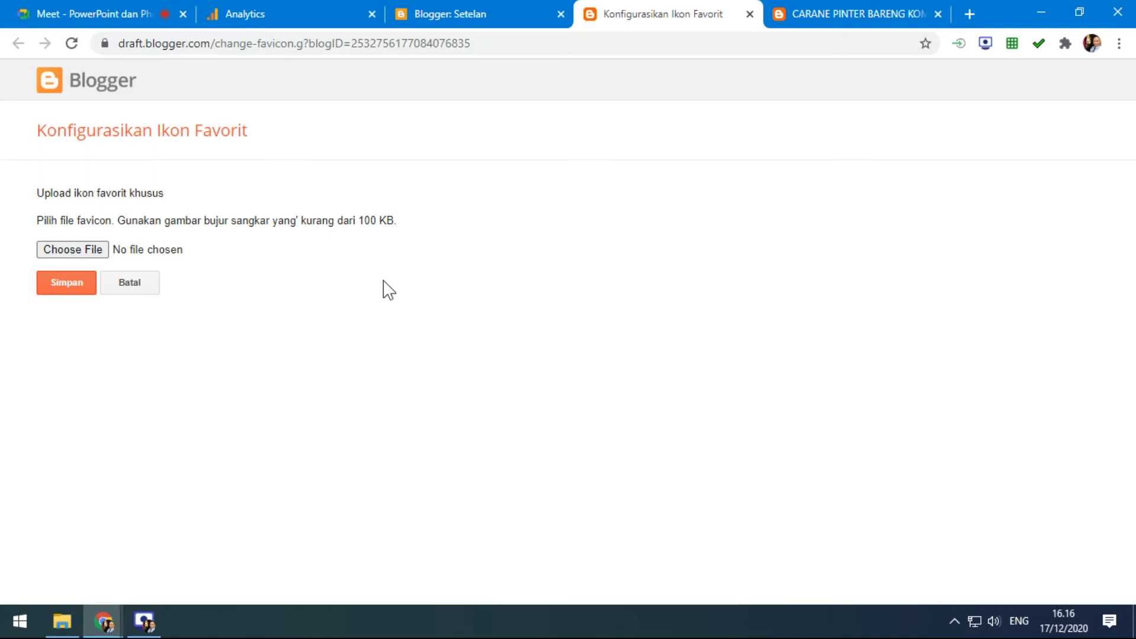
- Detach the Blogger settings page into its own browser window to inspect its favicon
{"action": "left_click", "coordinate": [441, 12]}
{"action": "left_click_drag", "start_coordinate": [447, 55], "coordinate": [447, 121]}
{"action": "left_click_drag", "start_coordinate": [120, 24], "coordinate": [489, 170]}
{"action": "left_click_drag", "start_coordinate": [443, 12], "coordinate": [519, 126]}
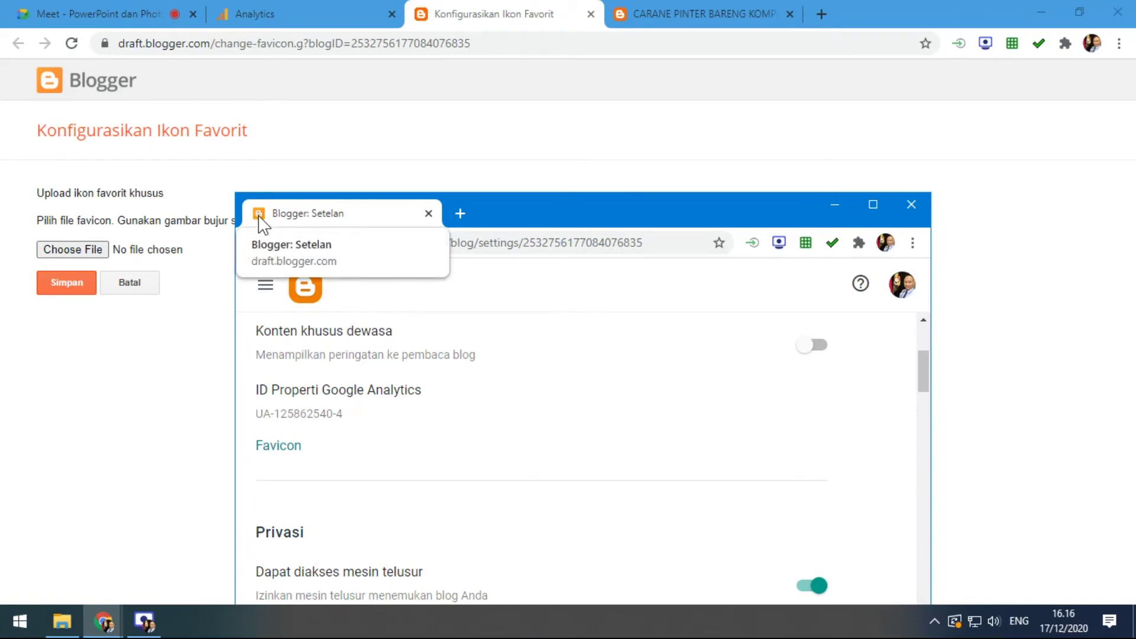
- Detach the published CARANE PINTER BARENG KOMPUTER blog into its own browser window to inspect its favicon
{"action": "left_click", "coordinate": [672, 13]}
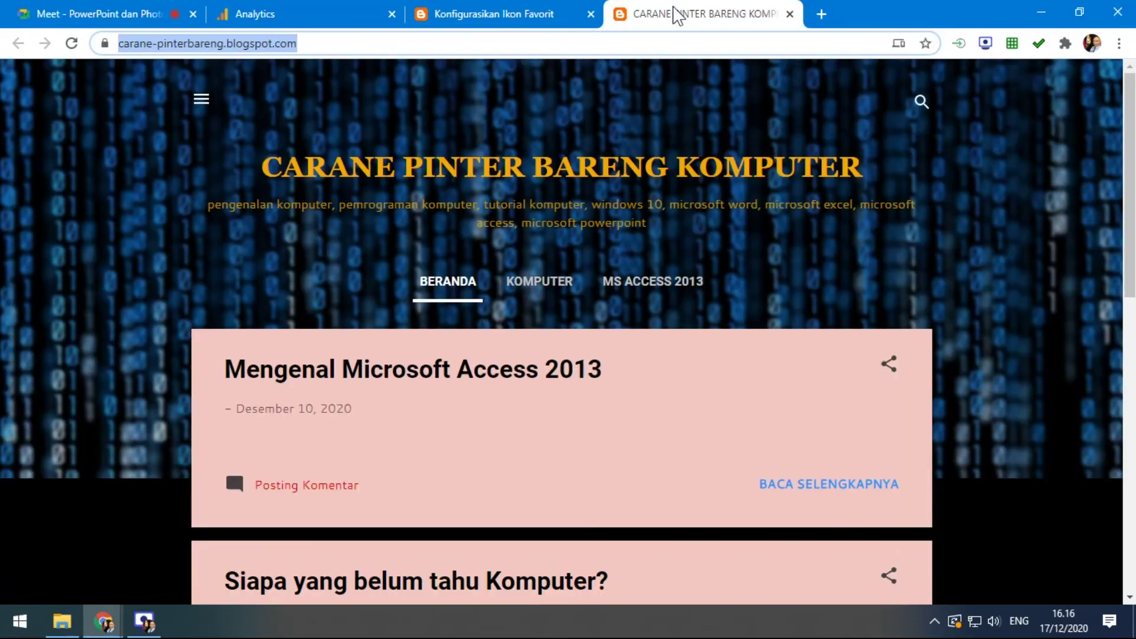
{"action": "left_click_drag", "start_coordinate": [662, 56], "coordinate": [592, 169]}
{"action": "left_click_drag", "start_coordinate": [177, 12], "coordinate": [382, 148]}
{"action": "double_click", "coordinate": [527, 137]}
{"action": "left_click_drag", "start_coordinate": [379, 12], "coordinate": [577, 196]}
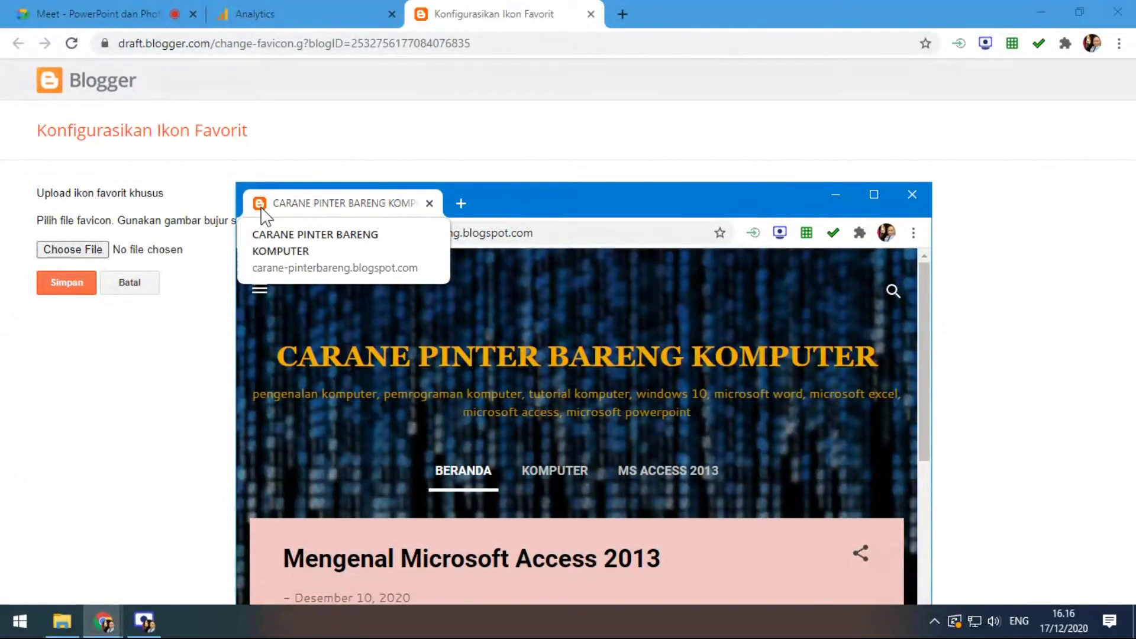
- Compare the favicon of the Analytics page, and return to the blog's favicon configuration page
{"action": "left_click", "coordinate": [291, 8]}
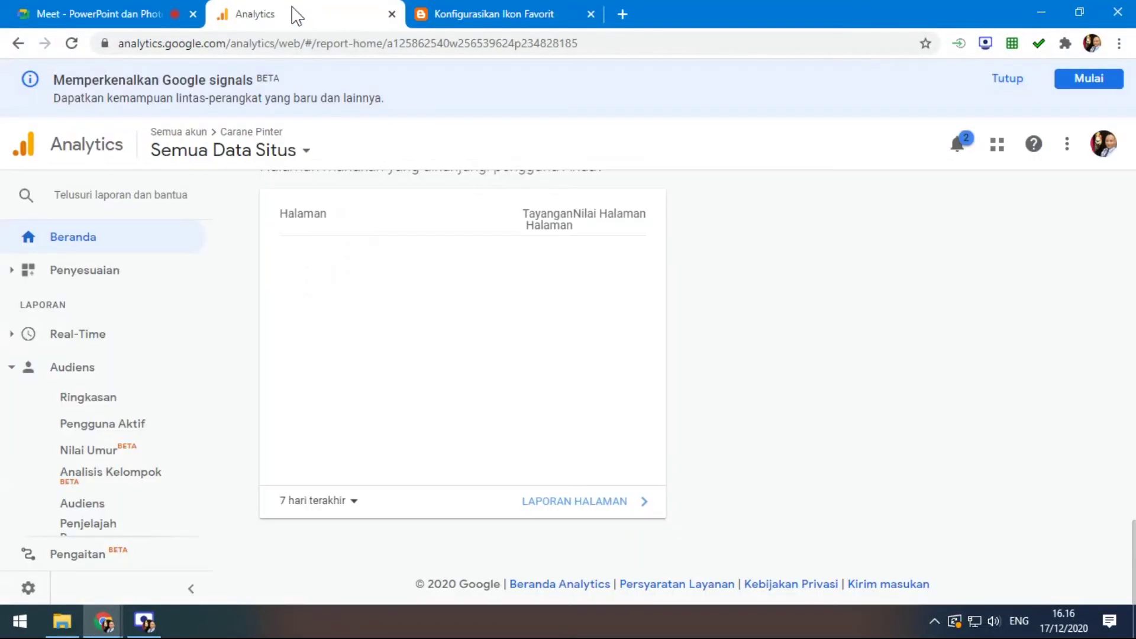
{"action": "scroll", "coordinate": [603, 325], "scroll_direction": "up", "scroll_amount": 3}
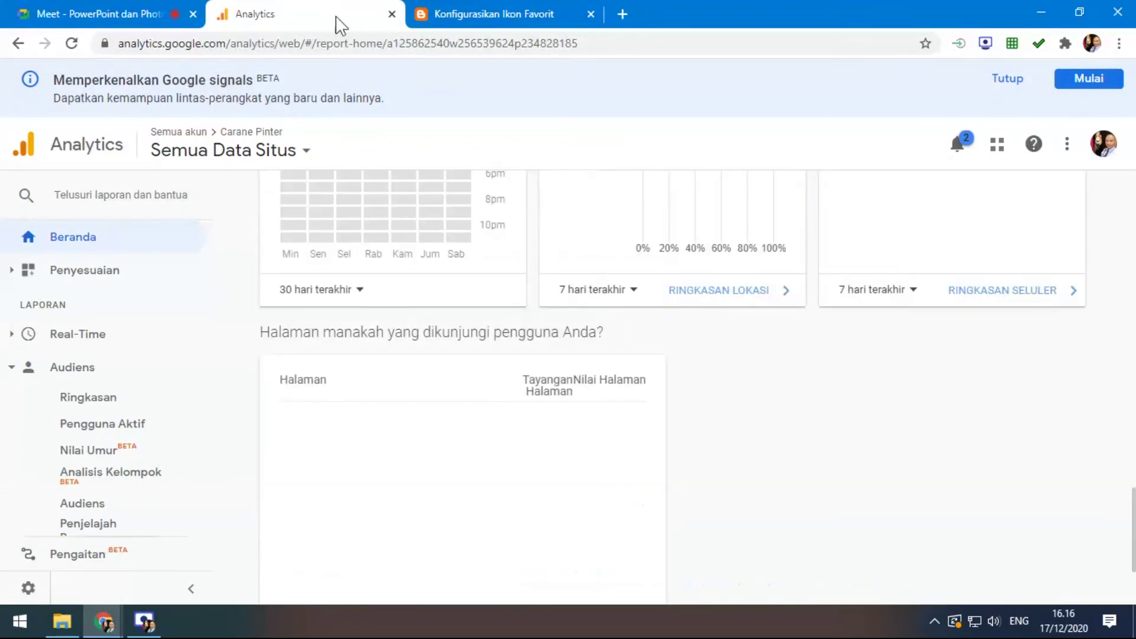
{"action": "left_click", "coordinate": [484, 17]}
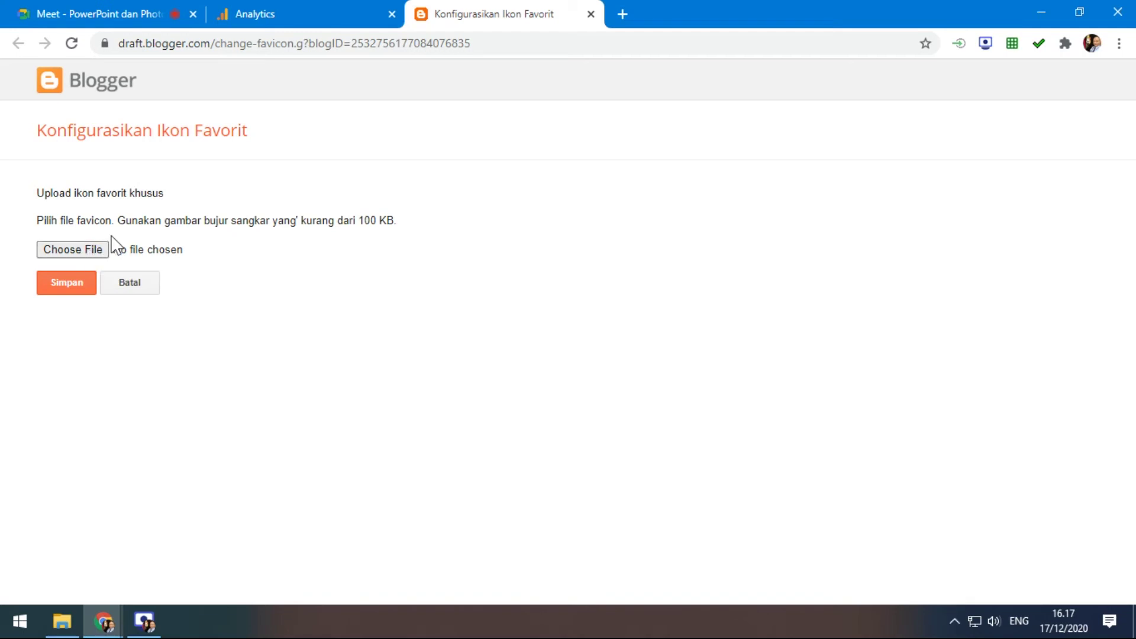
- Search Google for iconspedia in a new browser tab, and check the blog's favicon configuration page again
{"action": "left_click", "coordinate": [622, 16]}
{"action": "type", "text": "go"}
{"action": "key", "text": "Return"}
{"action": "type", "text": "i"}
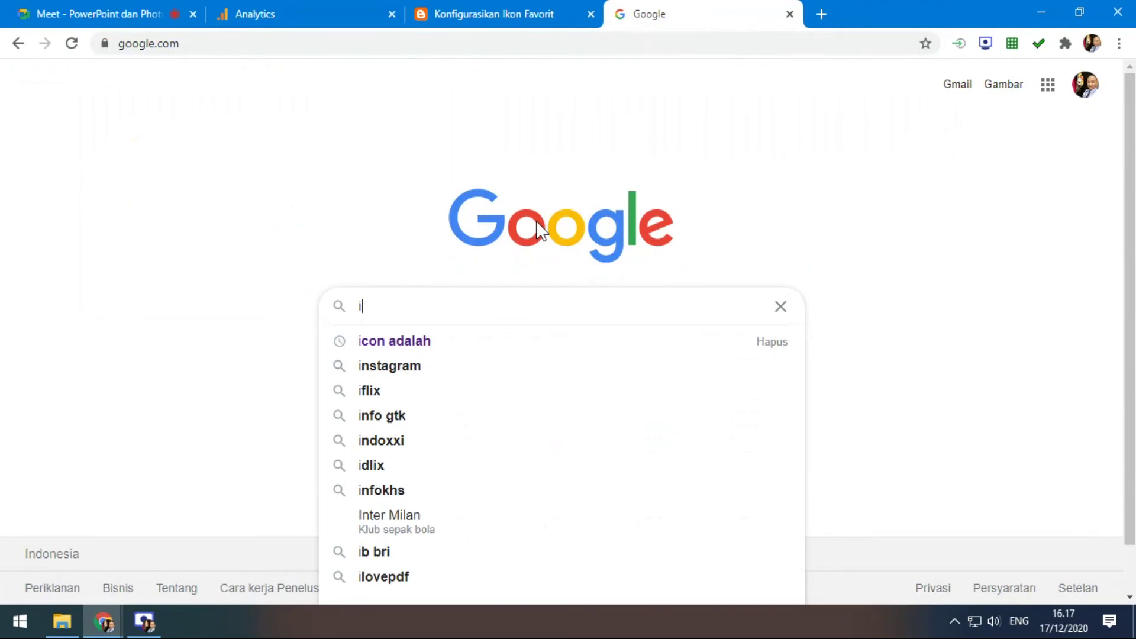
{"action": "type", "text": "conspedia"}
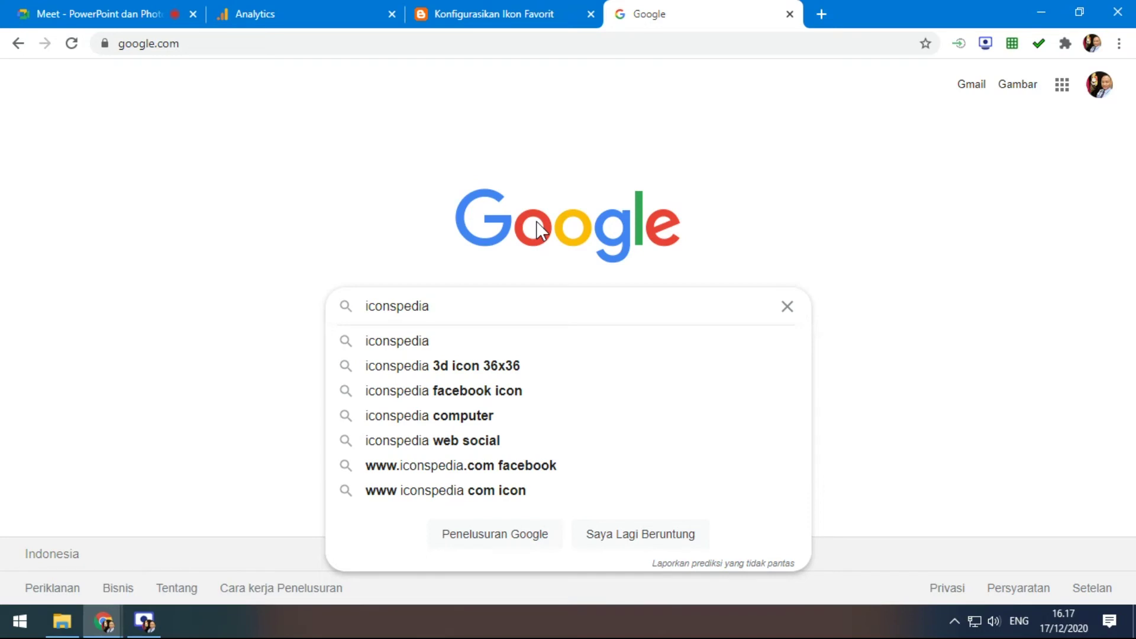
{"action": "key", "text": "Return"}
{"action": "left_click", "coordinate": [514, 17]}
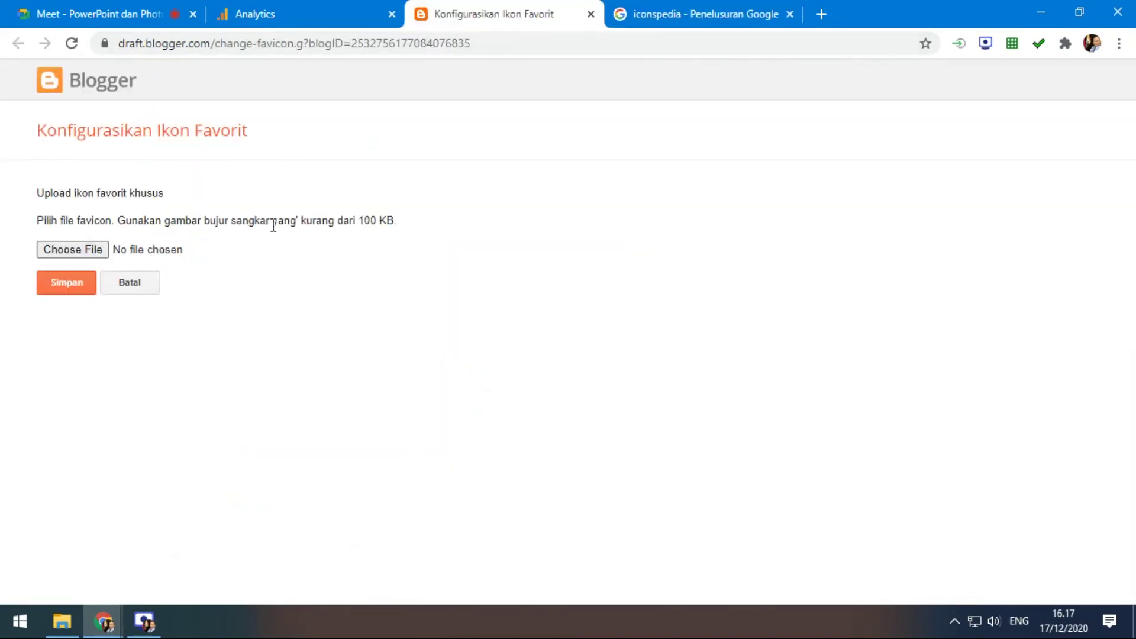
{"action": "left_click", "coordinate": [669, 15]}
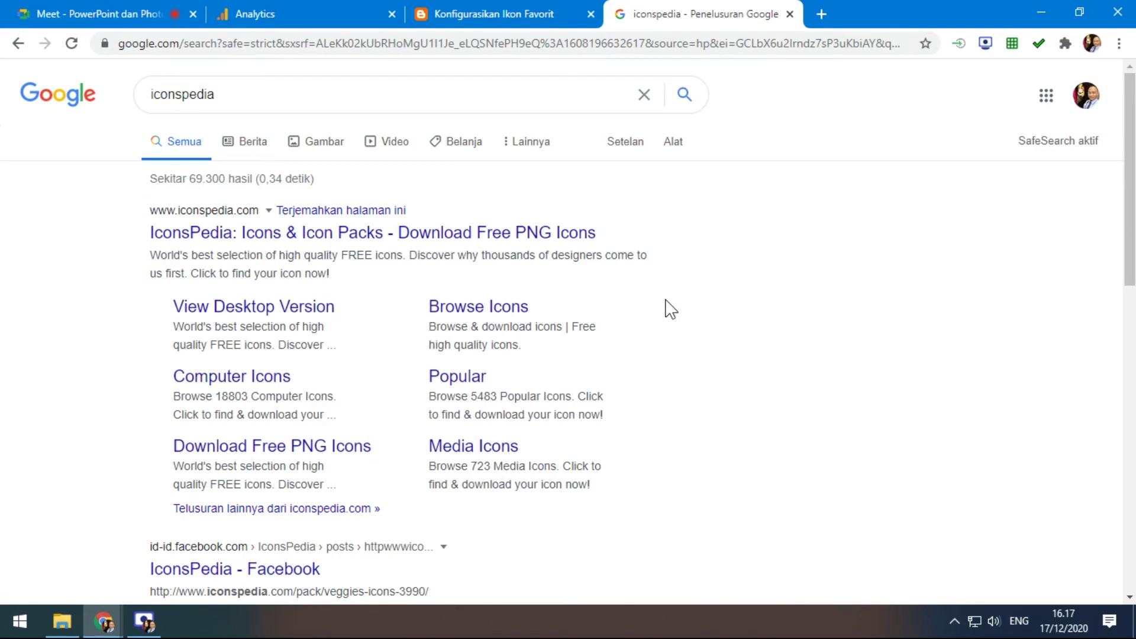
- Open the IconsPedia website from the search results and search its icons for "A"
{"action": "scroll", "coordinate": [676, 307], "scroll_direction": "down", "scroll_amount": 1}
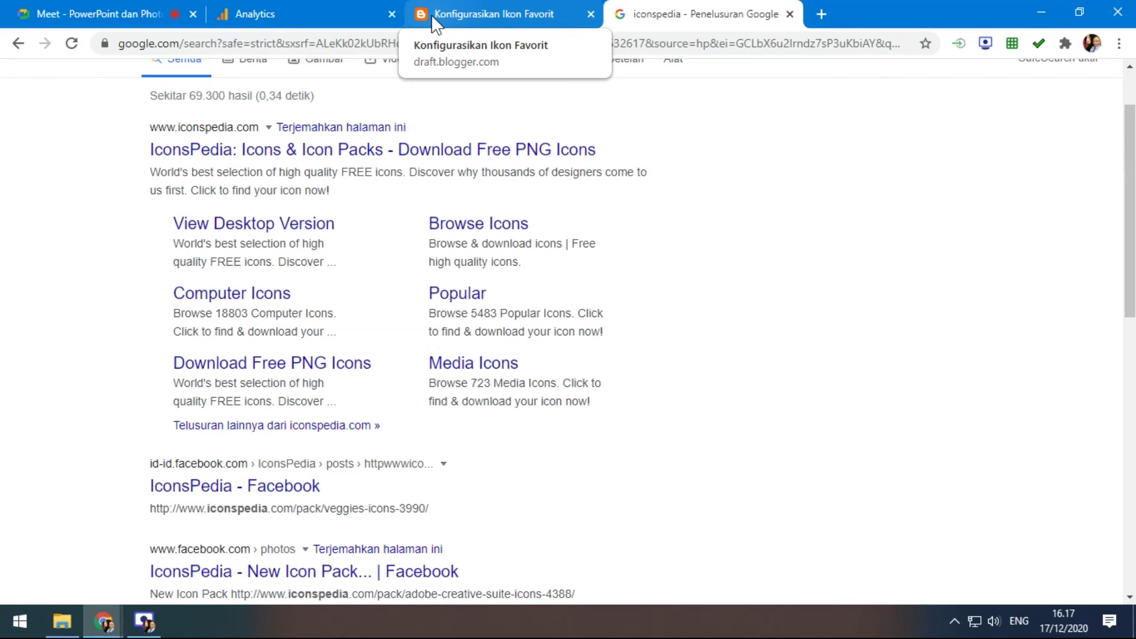
{"action": "left_click", "coordinate": [289, 155]}
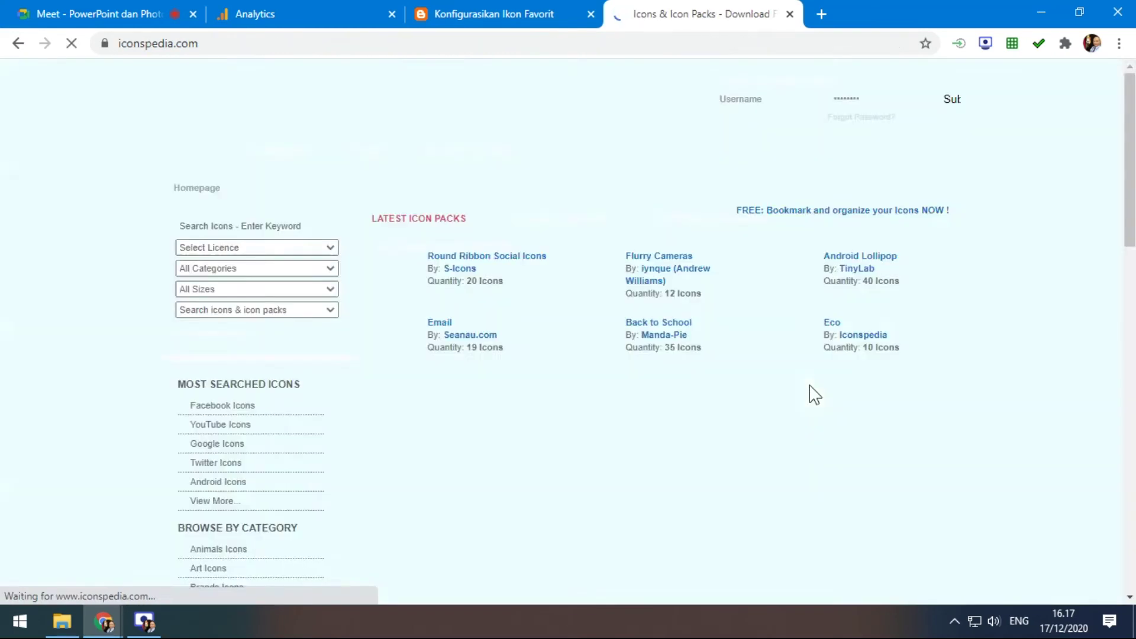
{"action": "scroll", "coordinate": [598, 355], "scroll_direction": "down", "scroll_amount": 2}
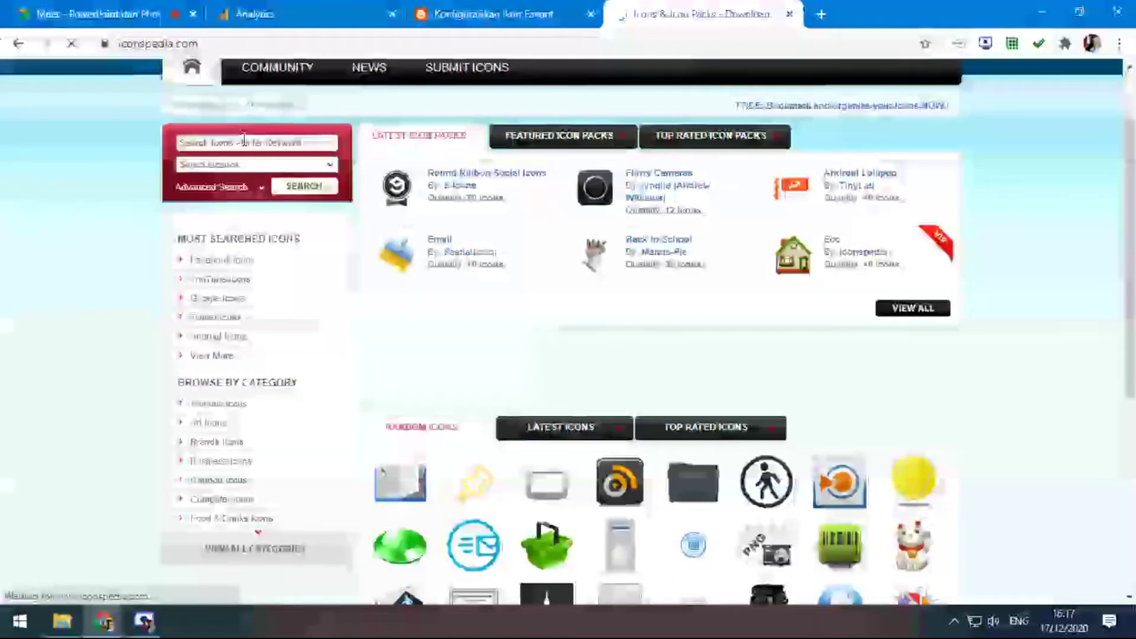
{"action": "left_click", "coordinate": [251, 139]}
{"action": "type", "text": "A"}
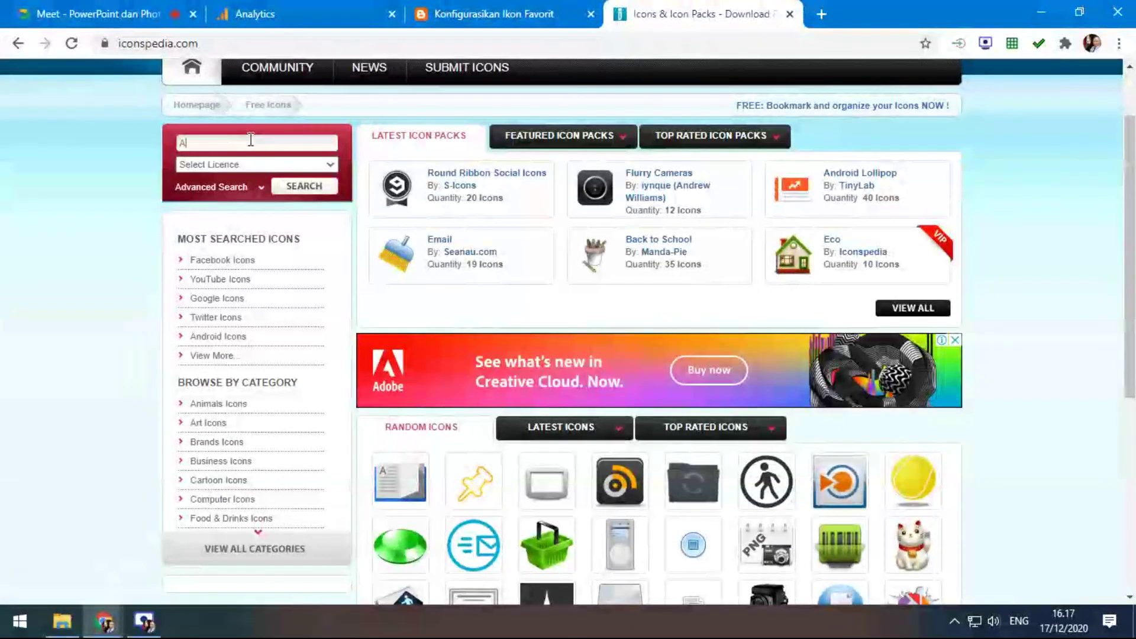
{"action": "key", "text": "Return"}
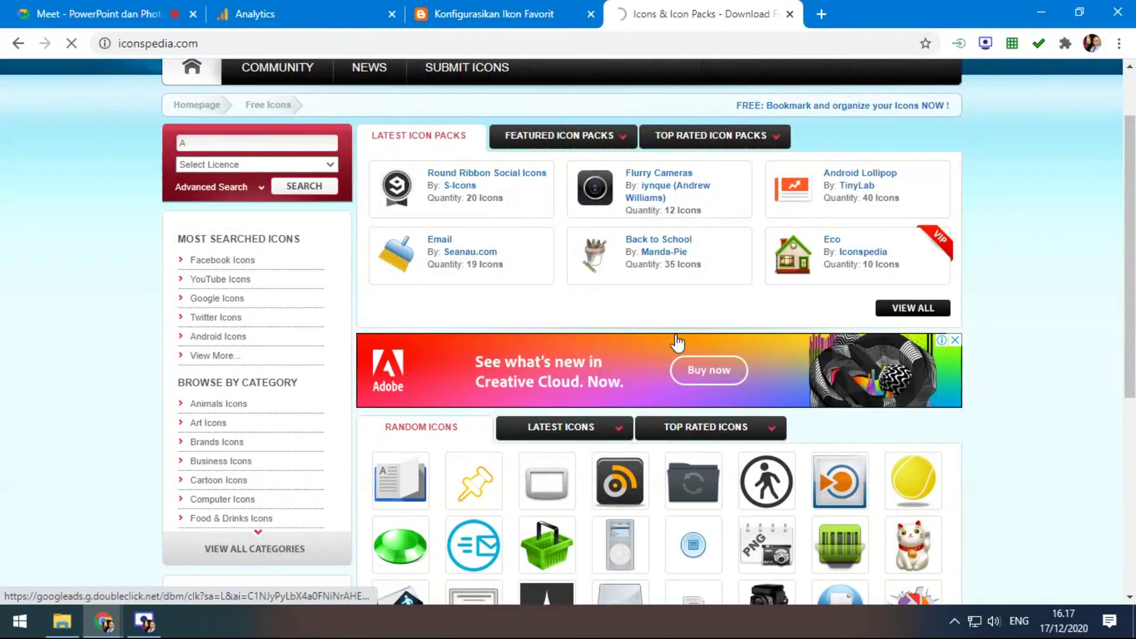
{"action": "scroll", "coordinate": [678, 342], "scroll_direction": "down", "scroll_amount": 1}
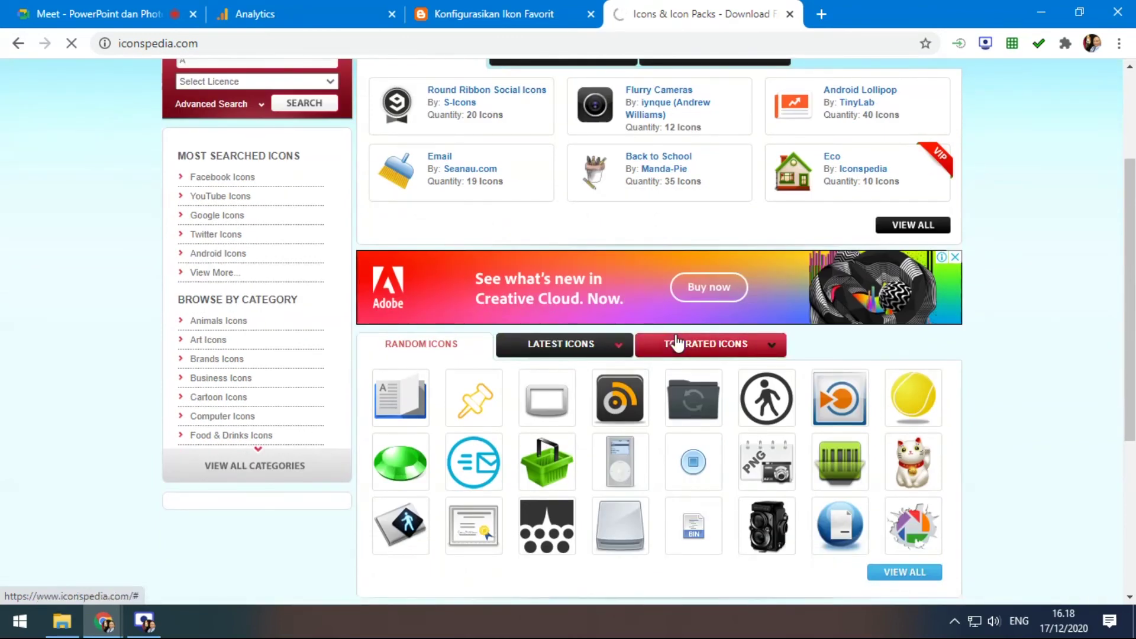
{"action": "scroll", "coordinate": [751, 208], "scroll_direction": "up", "scroll_amount": 2}
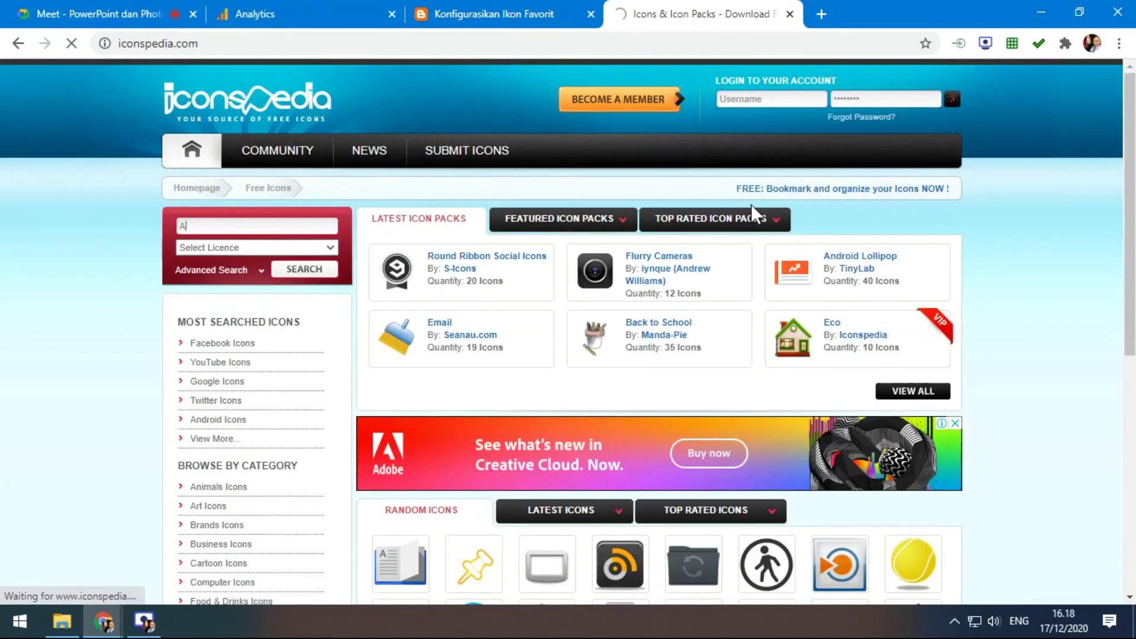
{"action": "scroll", "coordinate": [751, 207], "scroll_direction": "down", "scroll_amount": 5}
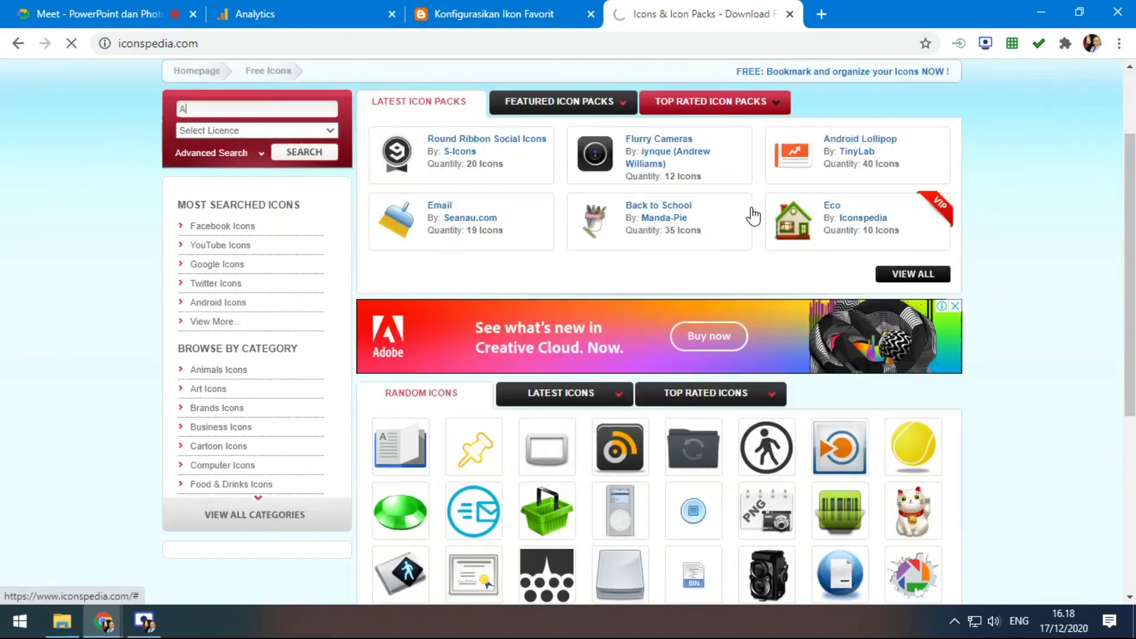
{"action": "scroll", "coordinate": [598, 296], "scroll_direction": "up", "scroll_amount": 3}
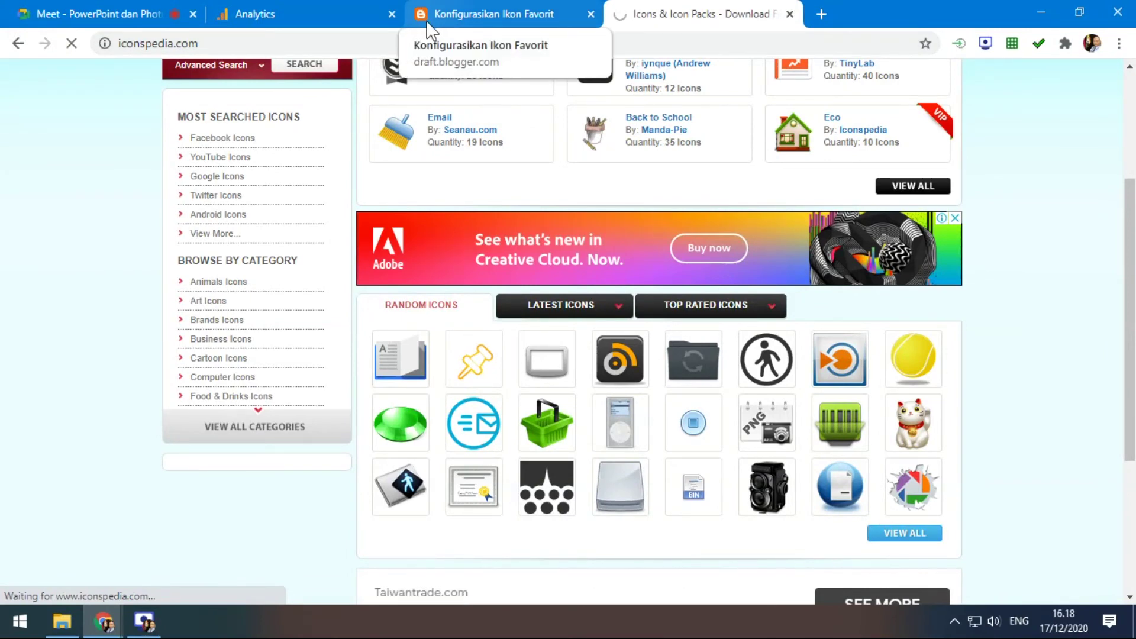
{"action": "scroll", "coordinate": [654, 274], "scroll_direction": "up", "scroll_amount": 4}
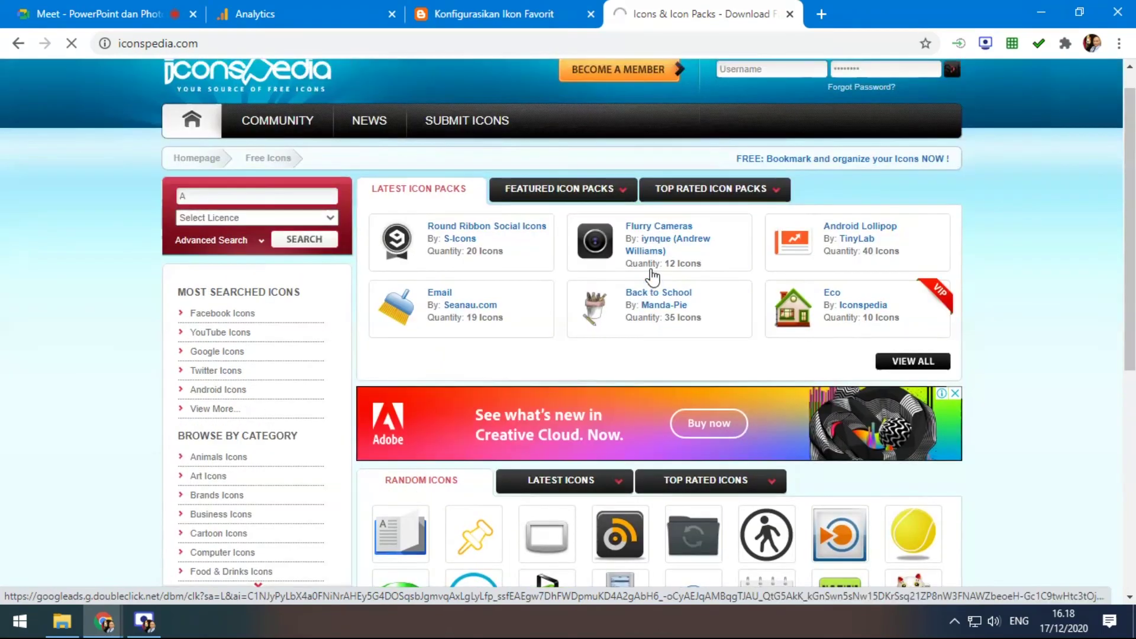
{"action": "scroll", "coordinate": [858, 299], "scroll_direction": "down", "scroll_amount": 4}
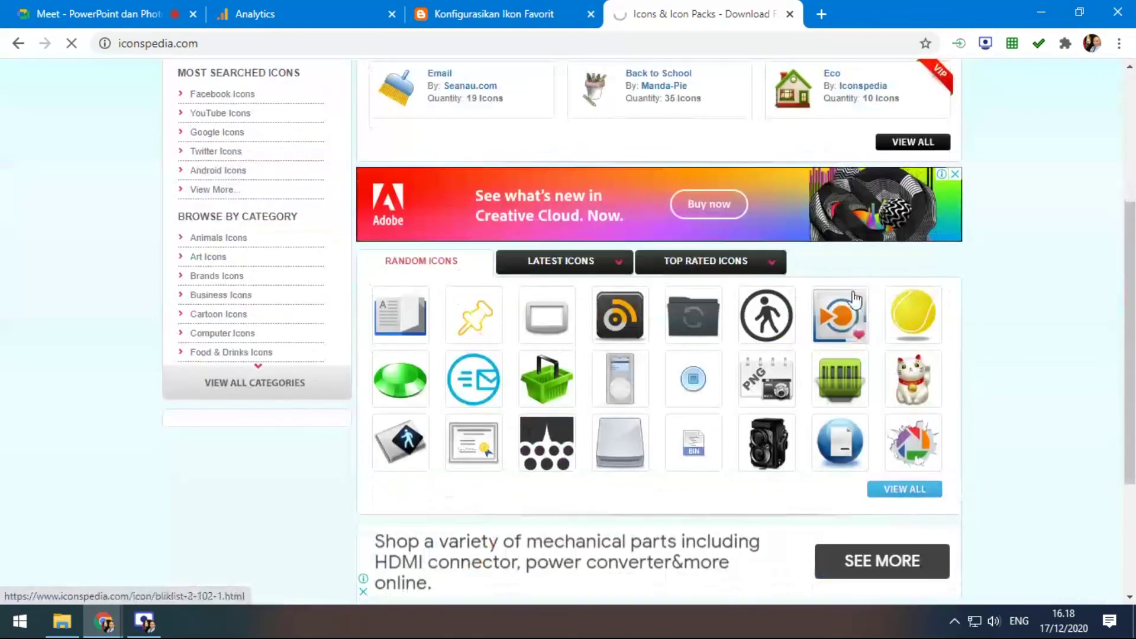
{"action": "scroll", "coordinate": [856, 300], "scroll_direction": "up", "scroll_amount": 4}
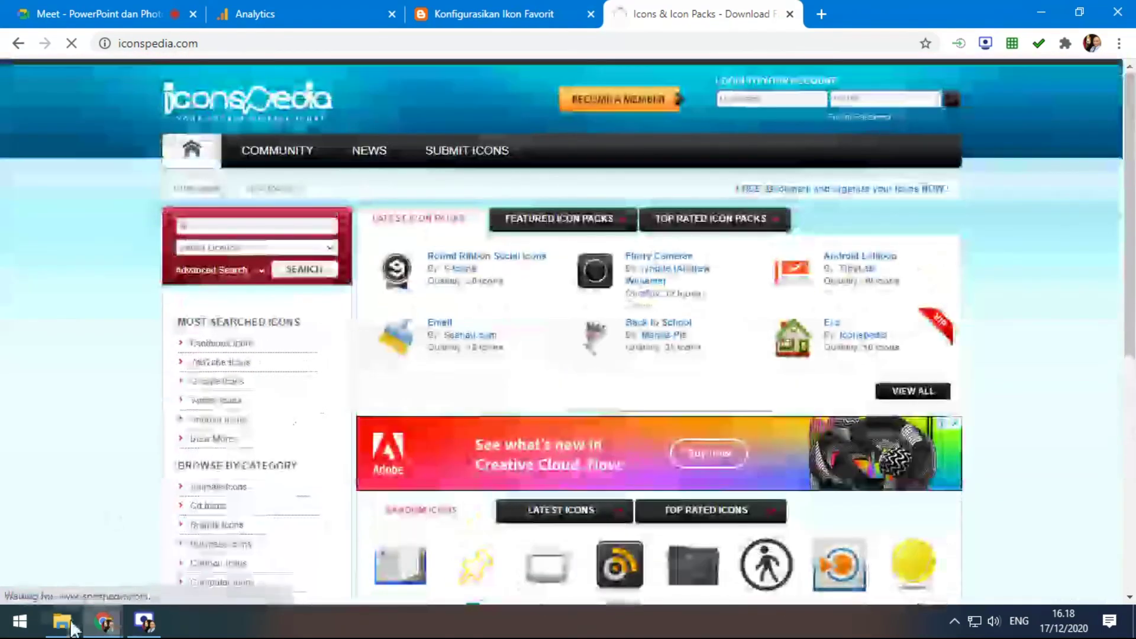
- Switch to File Explorer and inspect A.ico in the Materi Internet dan Blog folder with enlarged file thumbnails
{"action": "left_click", "coordinate": [62, 622]}
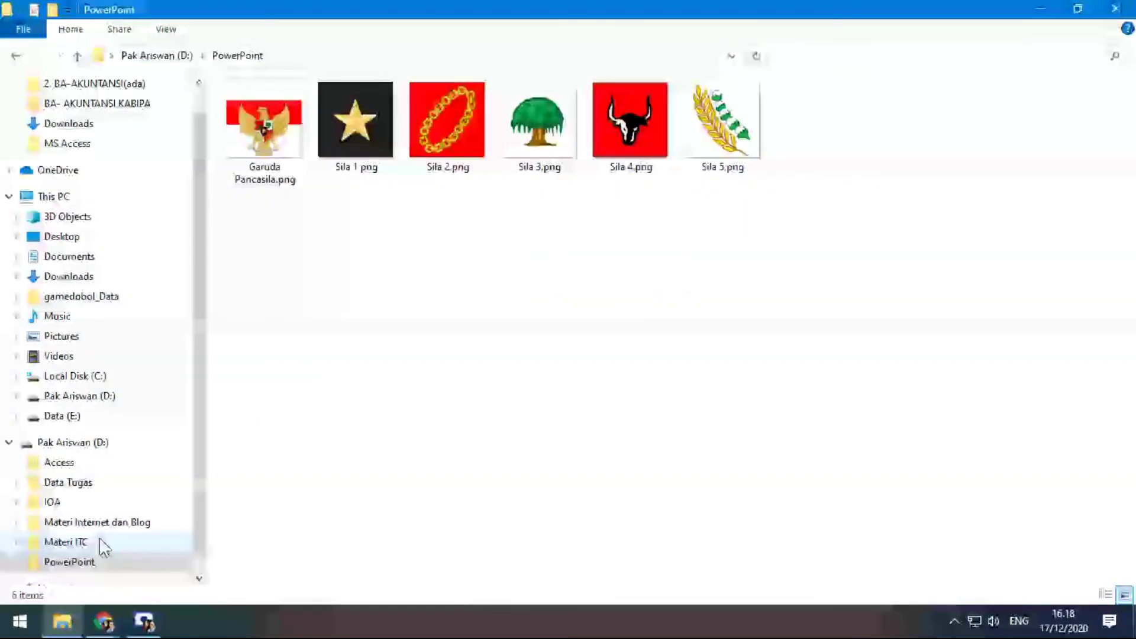
{"action": "left_click", "coordinate": [109, 503]}
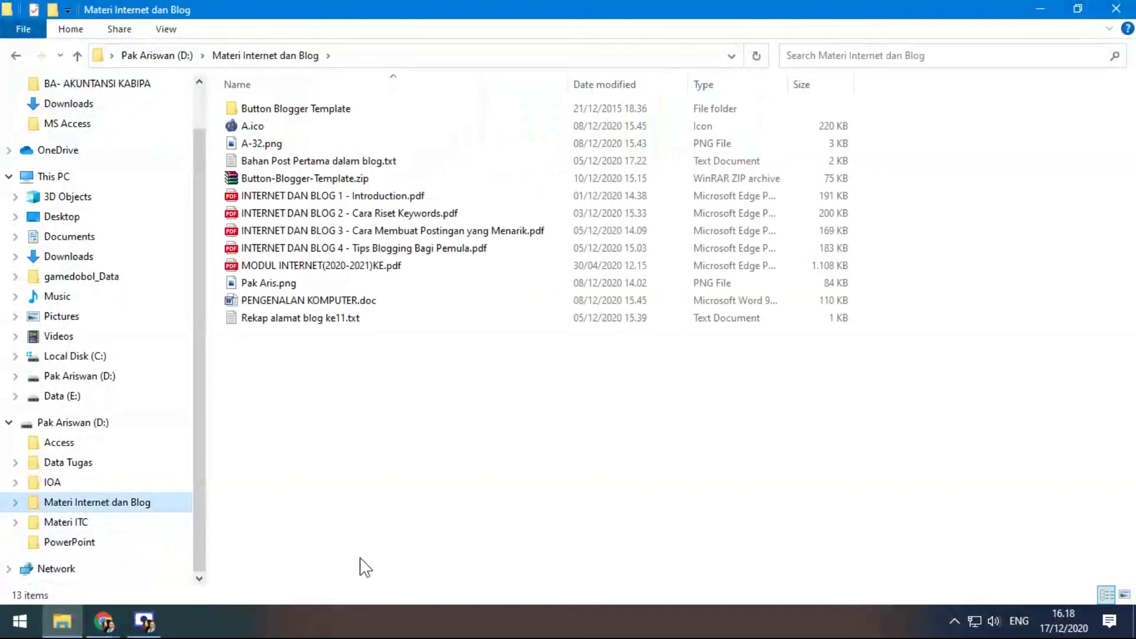
{"action": "left_click", "coordinate": [259, 131]}
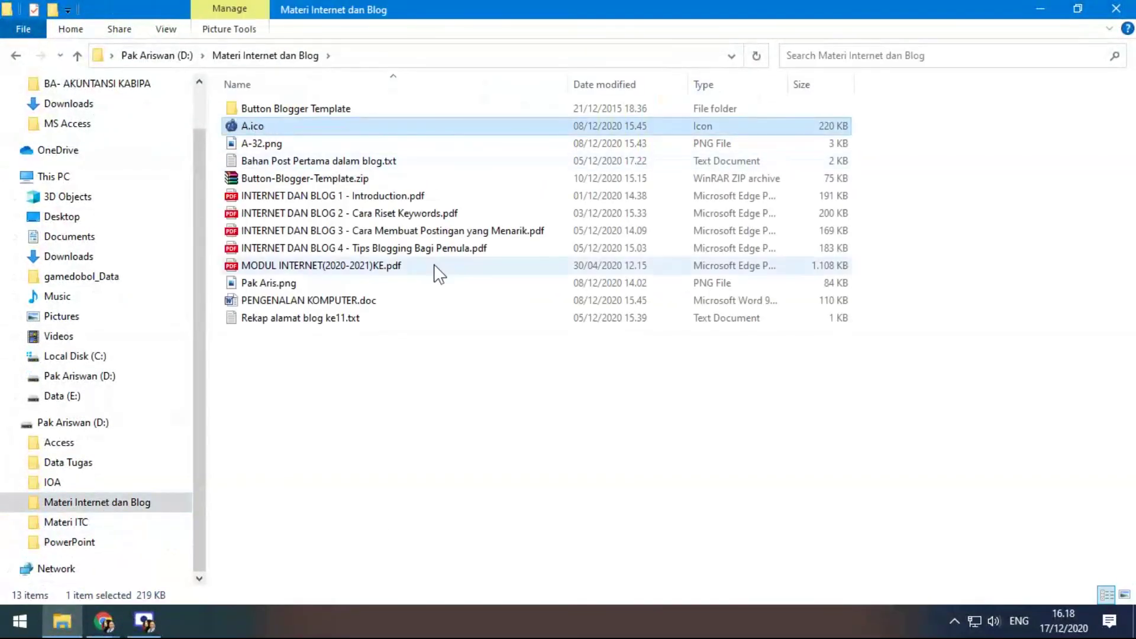
{"action": "scroll", "coordinate": [458, 329], "scroll_direction": "up", "scroll_amount": 2}
{"action": "scroll", "coordinate": [616, 370], "scroll_direction": "up", "scroll_amount": 3}
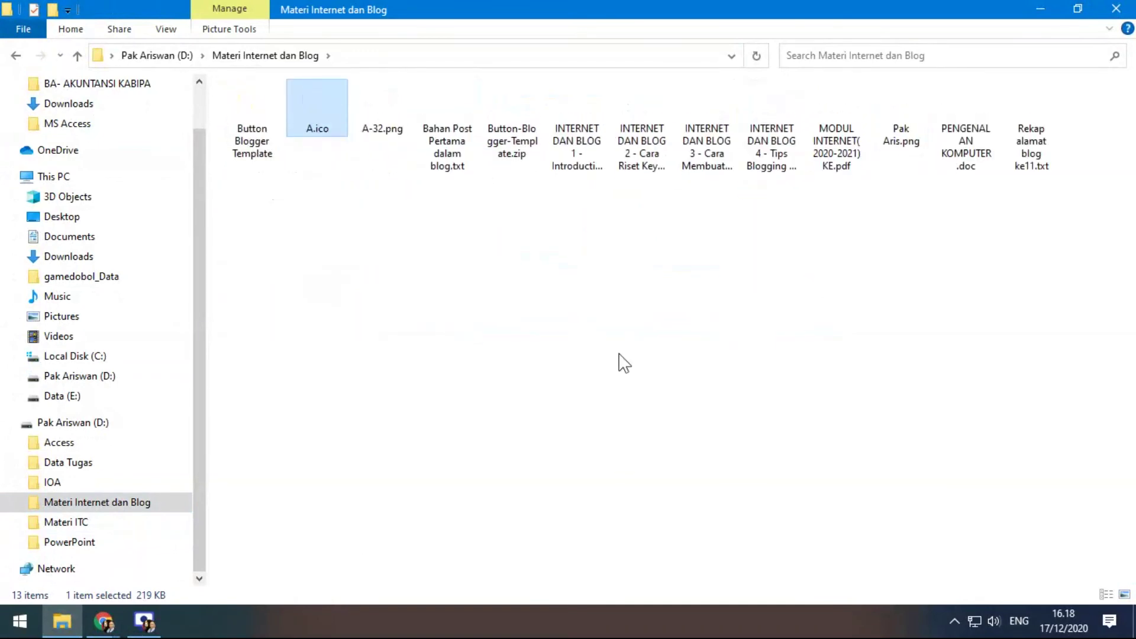
{"action": "scroll", "coordinate": [510, 327], "scroll_direction": "up", "scroll_amount": 1}
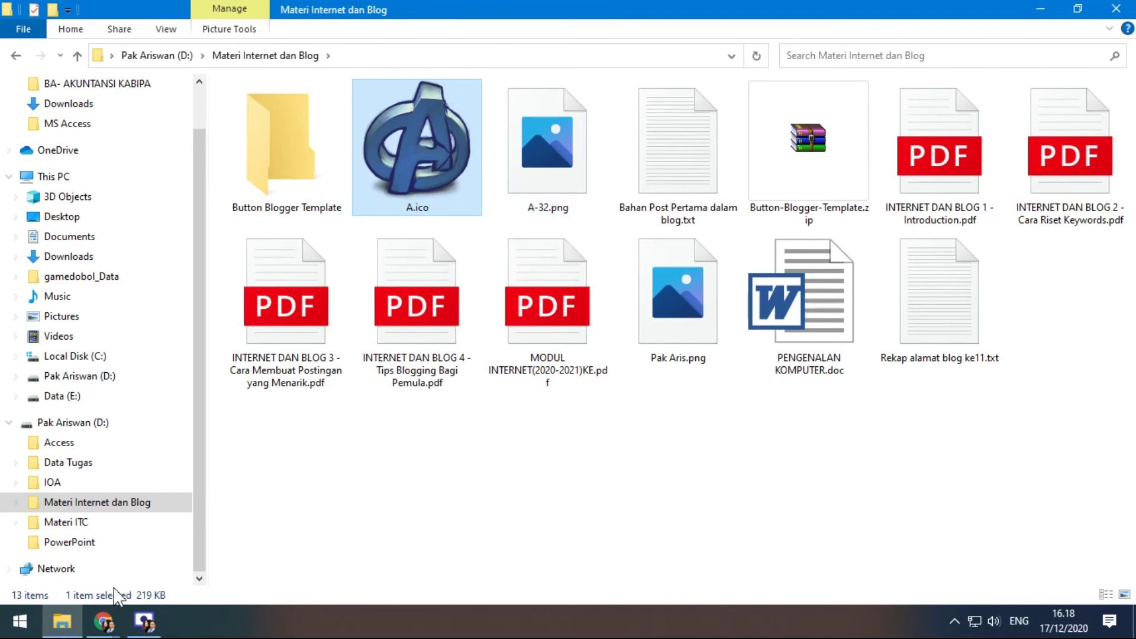
- Return to the IconsPedia results in Chrome, open the blue "A" icon's page past the ad, and examine its download options
{"action": "mouse_move", "coordinate": [121, 627]}
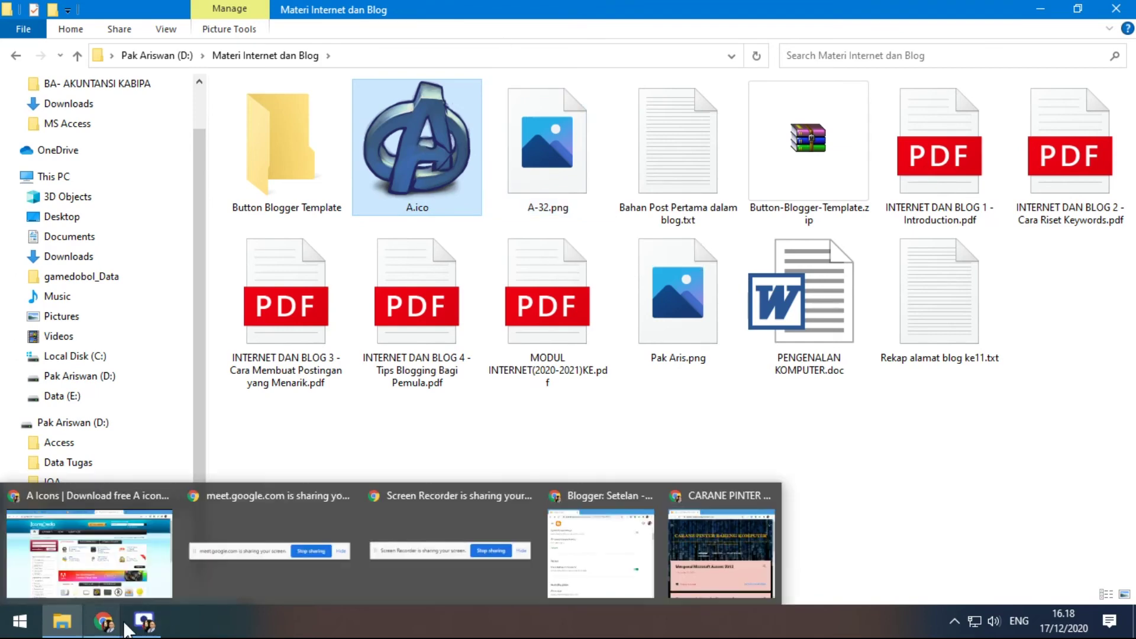
{"action": "left_click", "coordinate": [105, 568]}
{"action": "scroll", "coordinate": [497, 261], "scroll_direction": "down", "scroll_amount": 3}
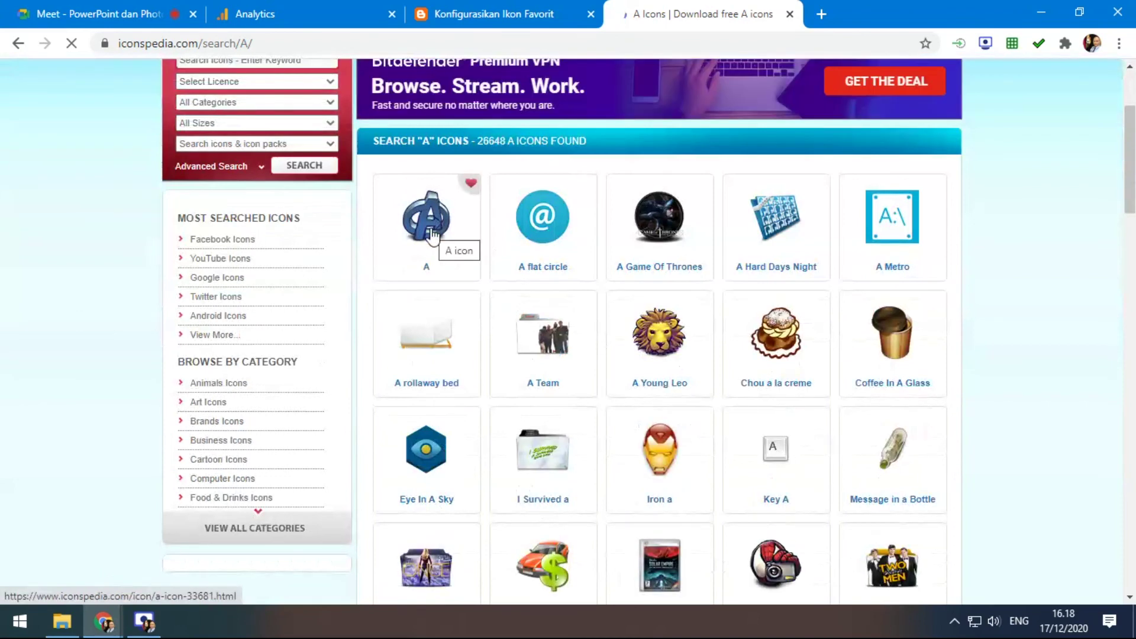
{"action": "left_click", "coordinate": [431, 235]}
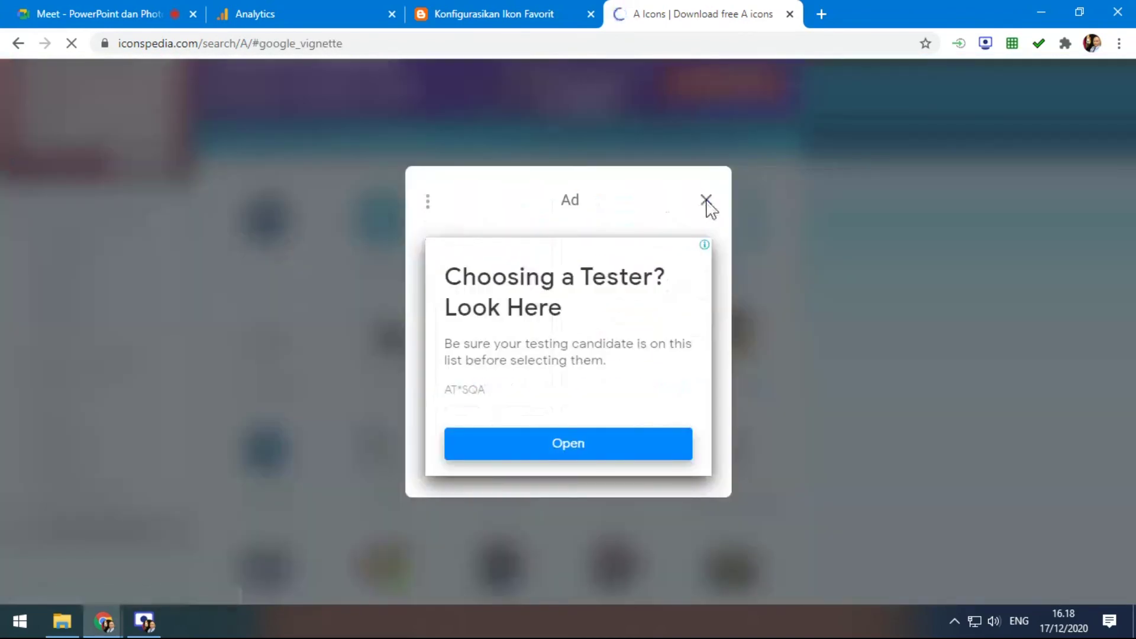
{"action": "left_click", "coordinate": [707, 203]}
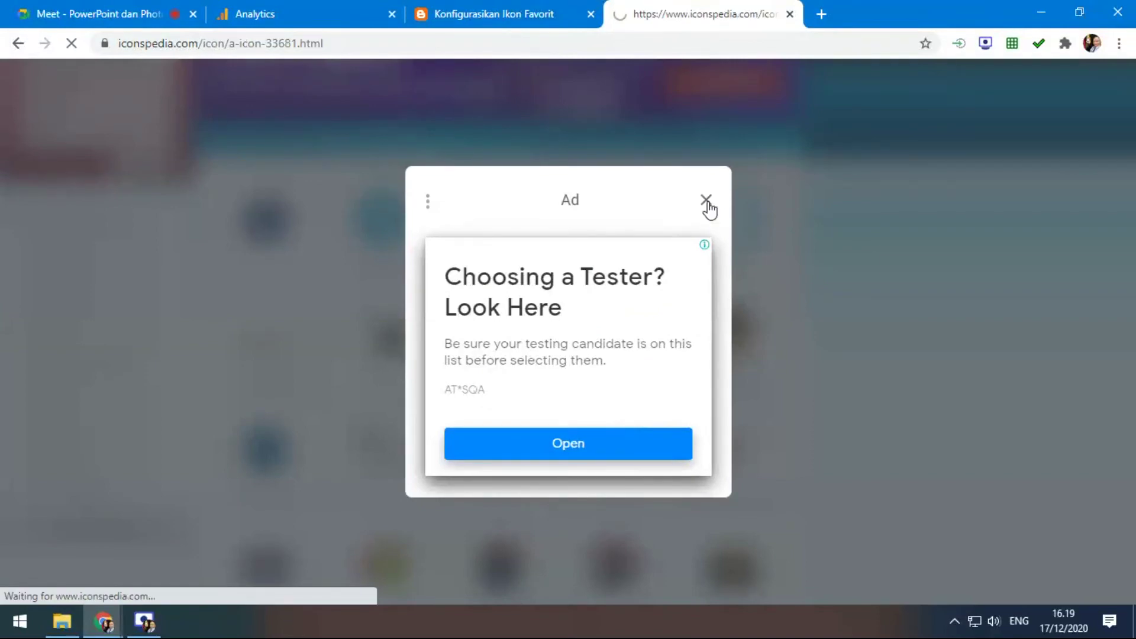
{"action": "scroll", "coordinate": [665, 307], "scroll_direction": "down", "scroll_amount": 5}
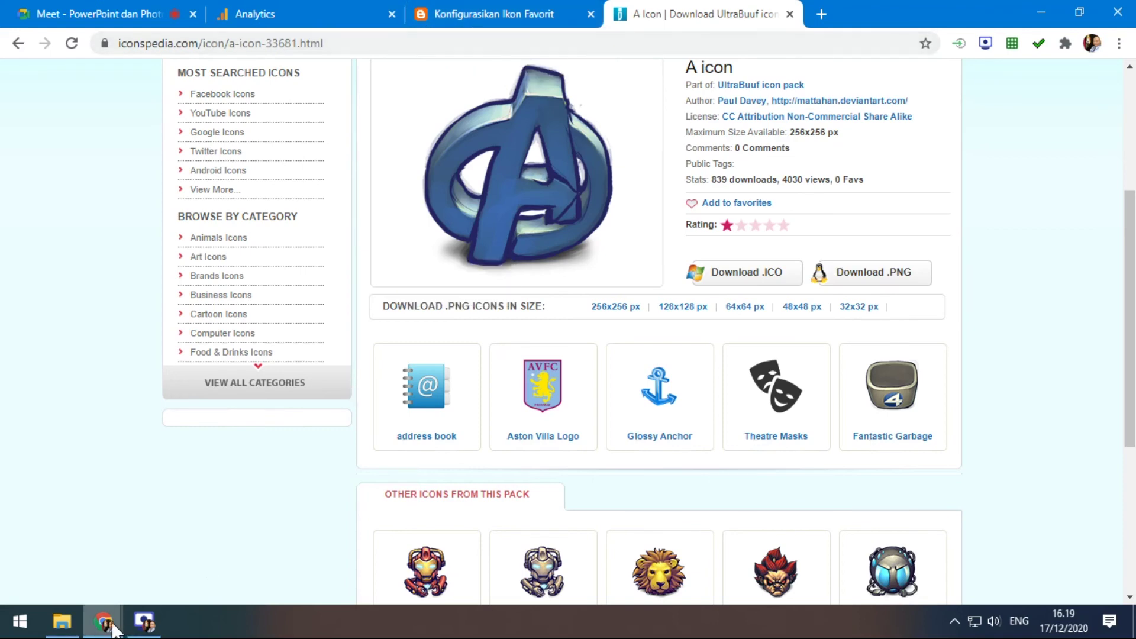
- Merge the separate Blogger settings window back into the main browser window and open the blog's favicon configuration page
{"action": "mouse_move", "coordinate": [111, 626]}
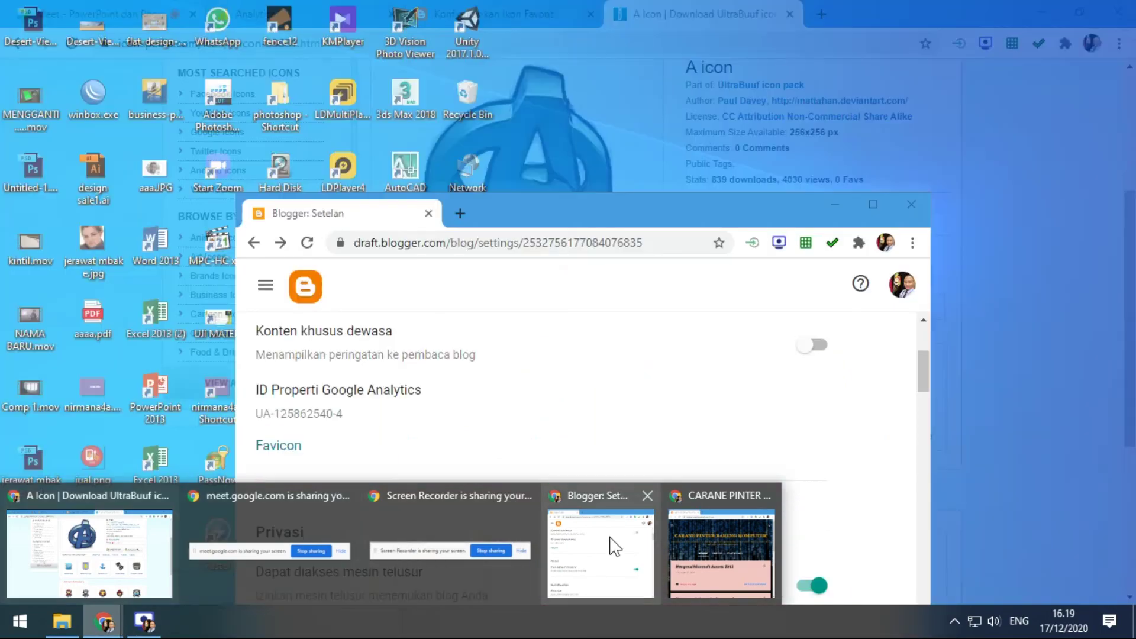
{"action": "left_click", "coordinate": [614, 545]}
{"action": "left_click_drag", "start_coordinate": [556, 208], "coordinate": [418, 31]}
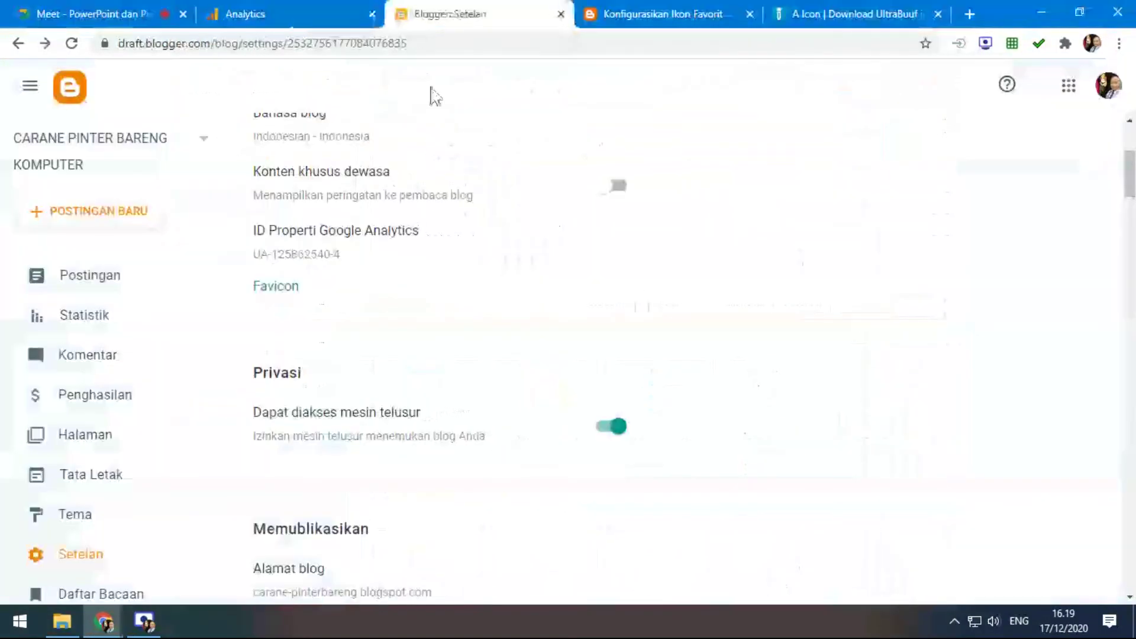
{"action": "left_click", "coordinate": [286, 289]}
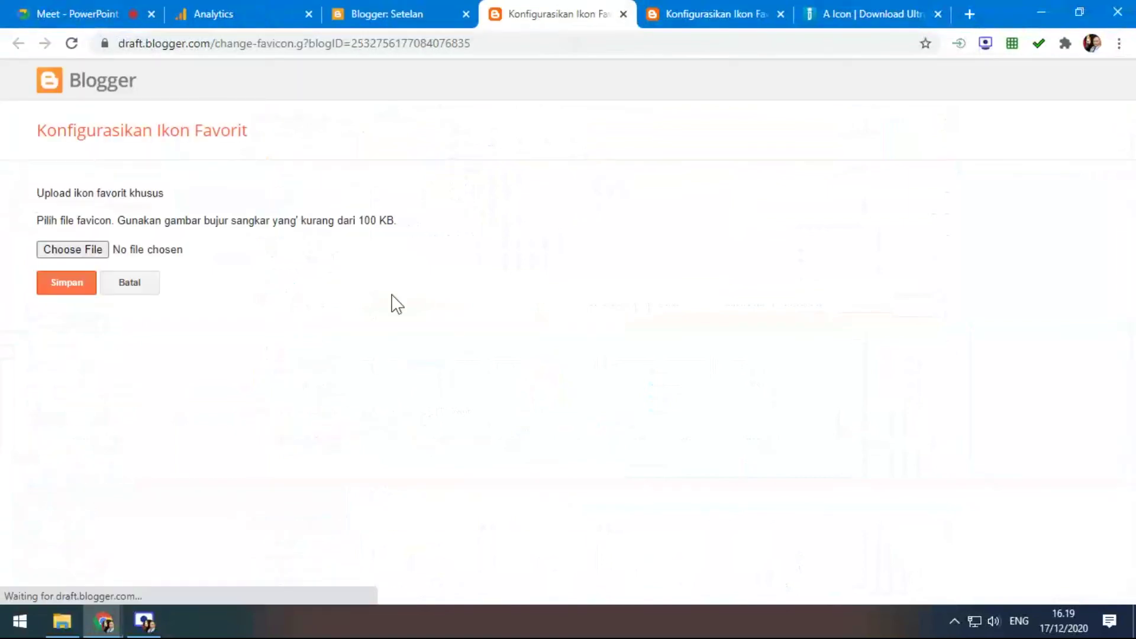
- Try to upload A.ico from the Materi Internet dan Blog folder and save it as the blog's favicon
{"action": "left_click", "coordinate": [86, 249]}
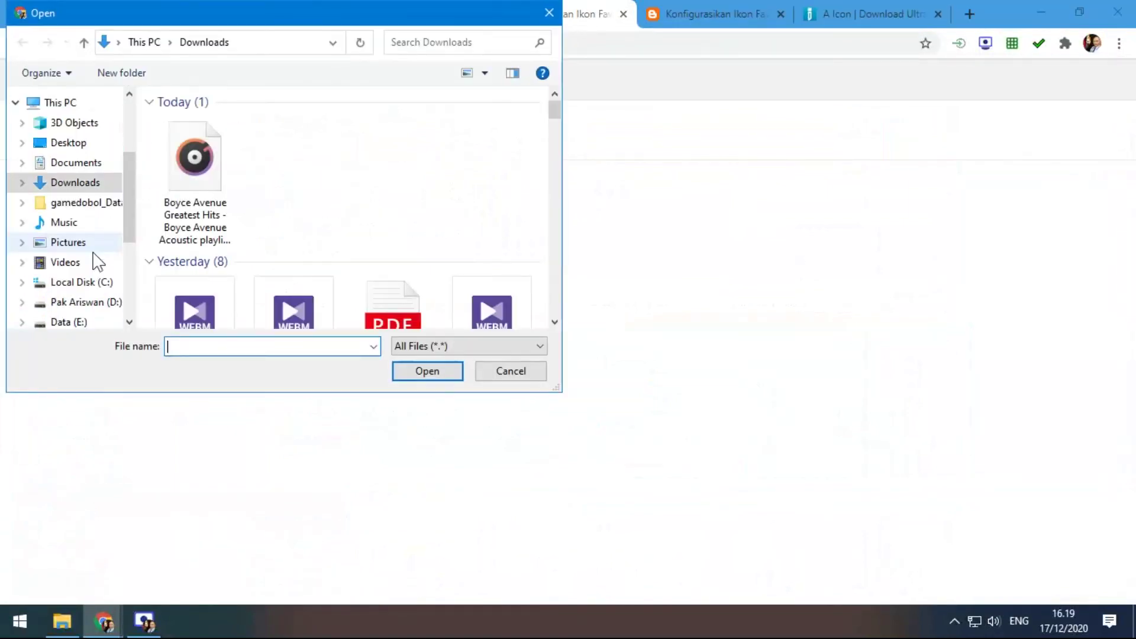
{"action": "scroll", "coordinate": [100, 264], "scroll_direction": "down", "scroll_amount": 2}
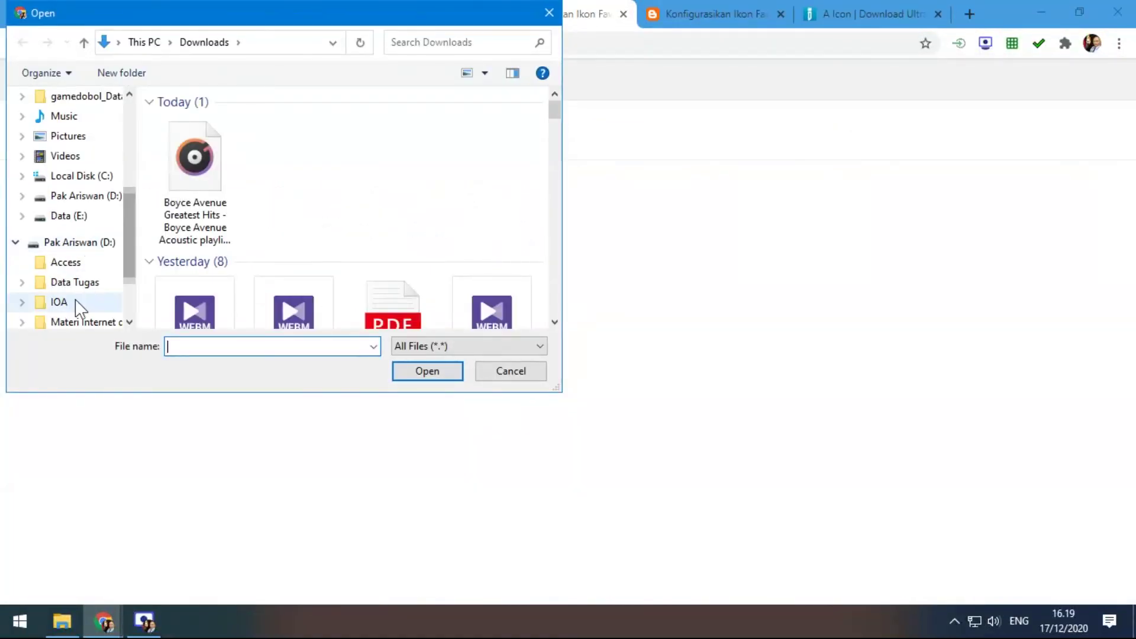
{"action": "scroll", "coordinate": [118, 263], "scroll_direction": "down", "scroll_amount": 1}
{"action": "left_click", "coordinate": [127, 283]}
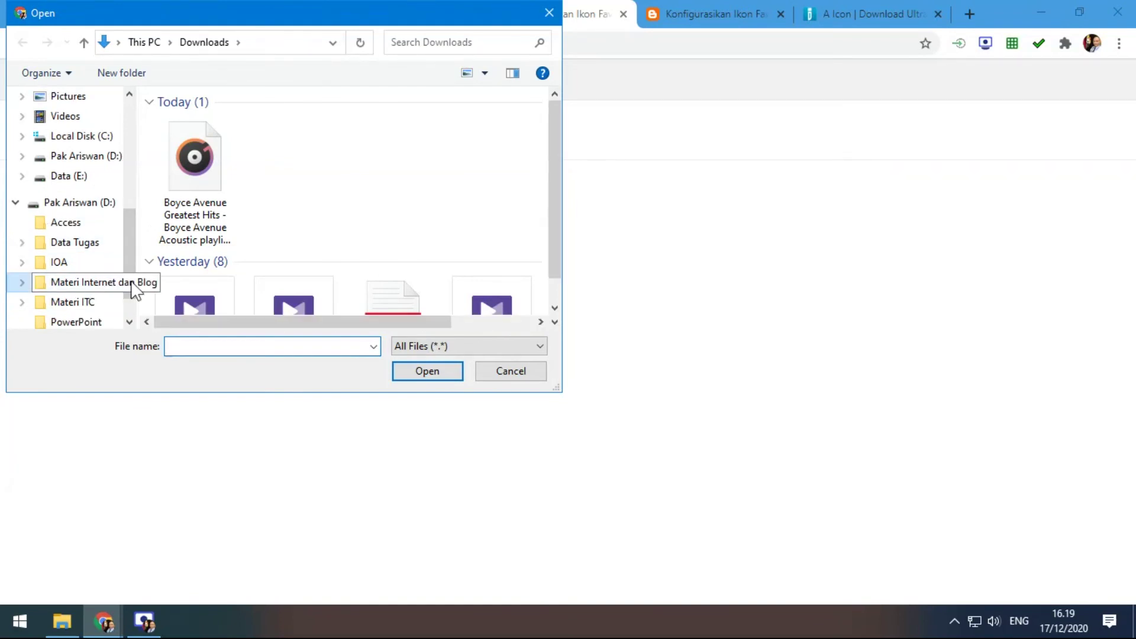
{"action": "left_click", "coordinate": [184, 141]}
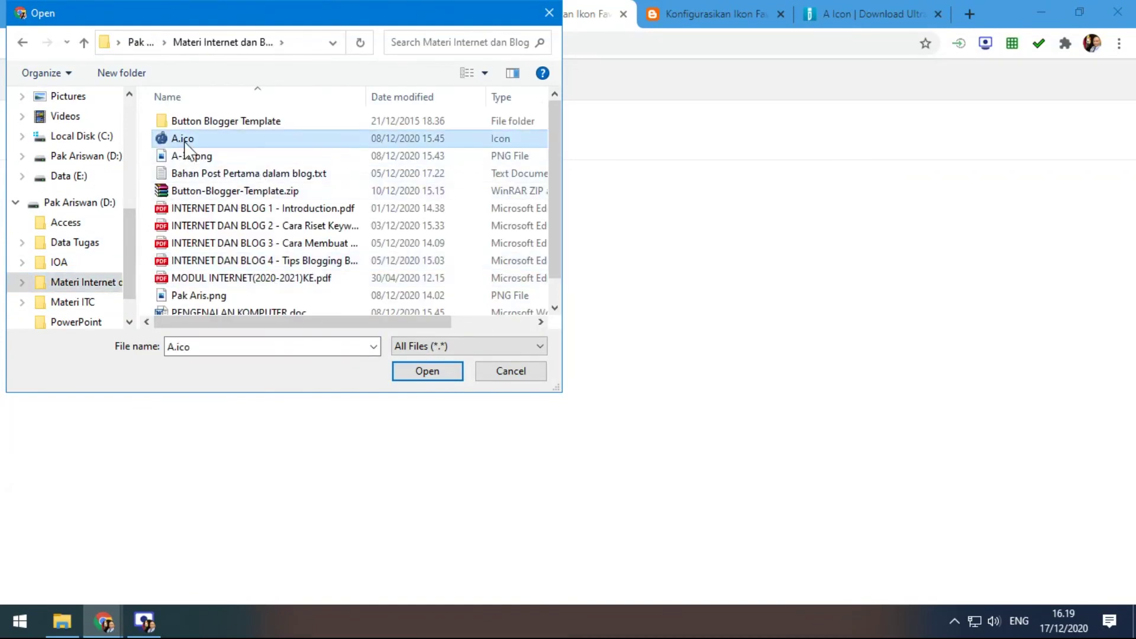
{"action": "left_click", "coordinate": [427, 371]}
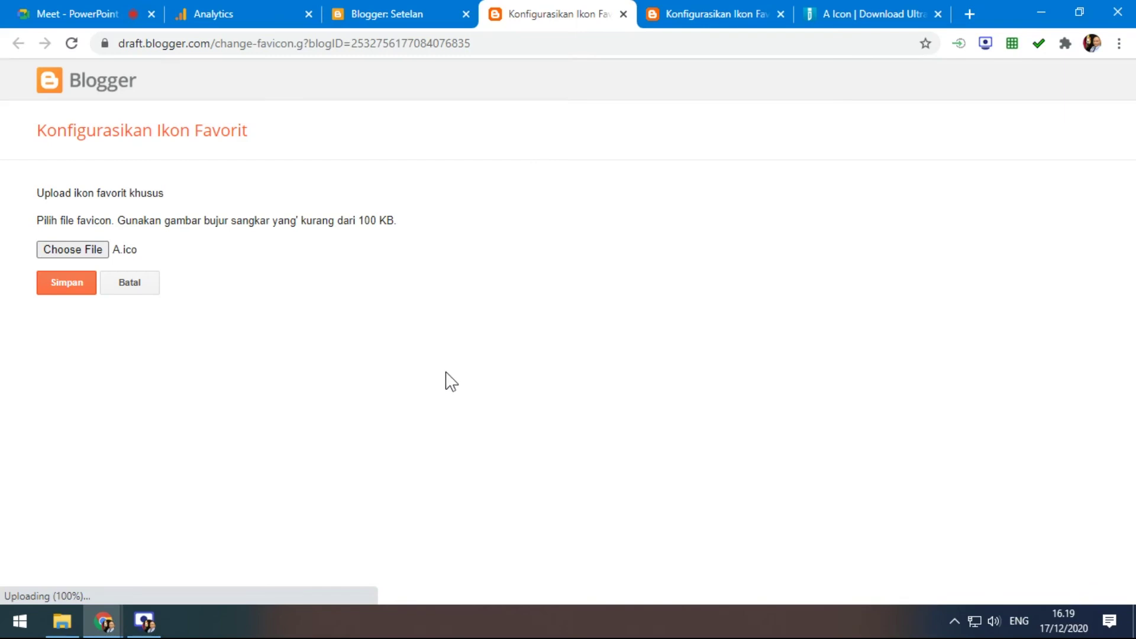
{"action": "left_click", "coordinate": [80, 282]}
{"action": "left_click", "coordinate": [87, 289]}
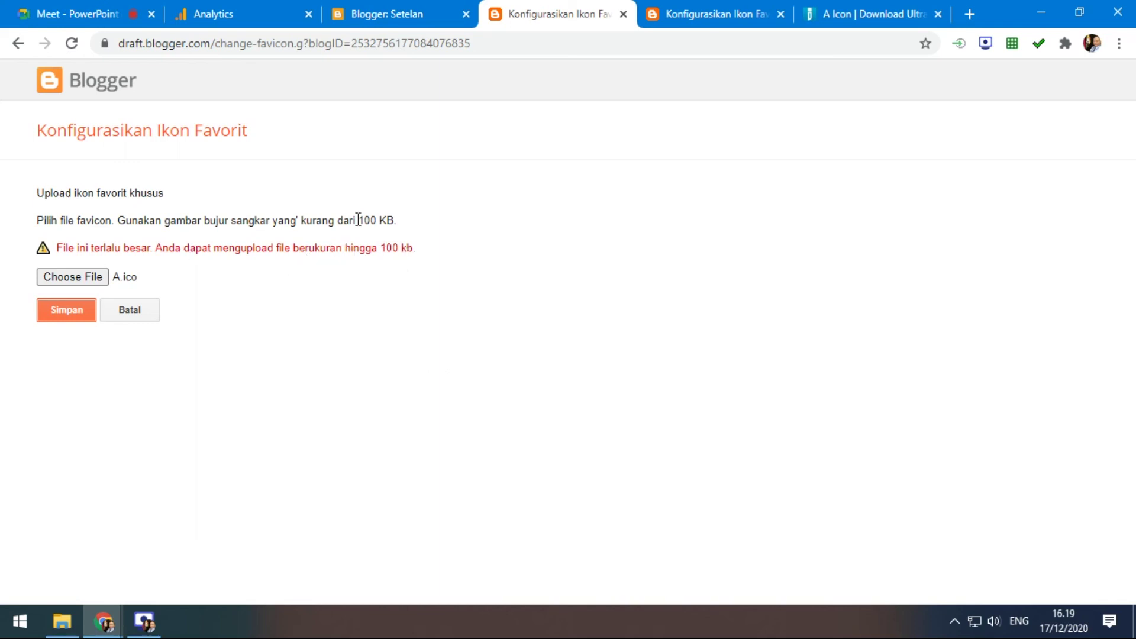
- Check the size of A-32.png in File Explorer, and choose it as the blog's favicon file in Blogger
{"action": "left_click", "coordinate": [62, 621]}
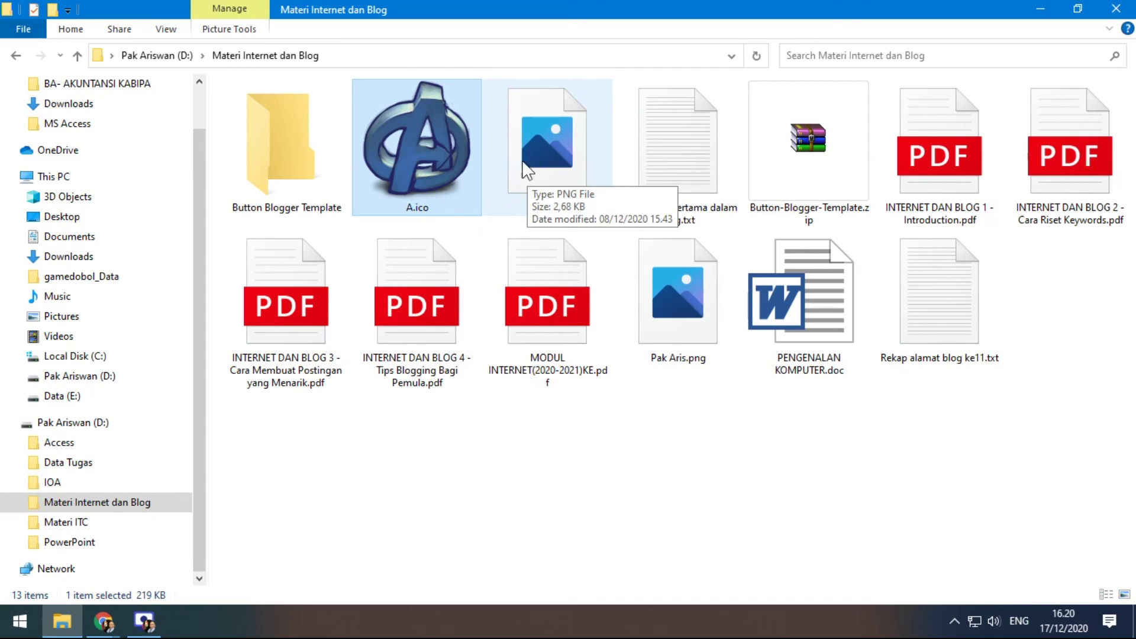
{"action": "mouse_move", "coordinate": [105, 626]}
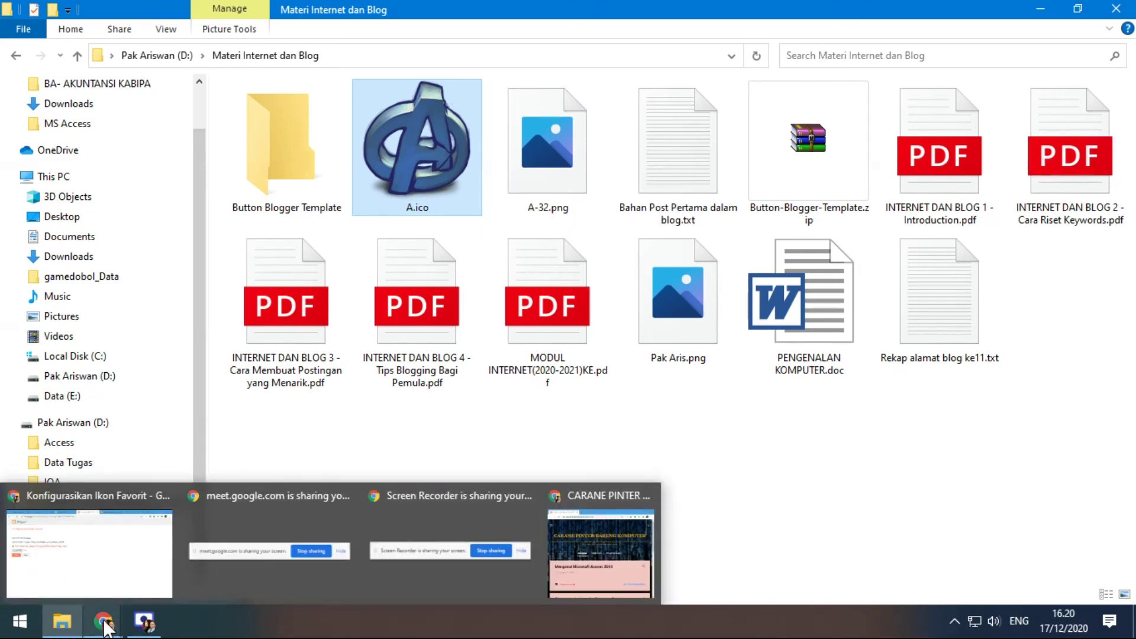
{"action": "left_click", "coordinate": [116, 569]}
{"action": "left_click", "coordinate": [90, 276]}
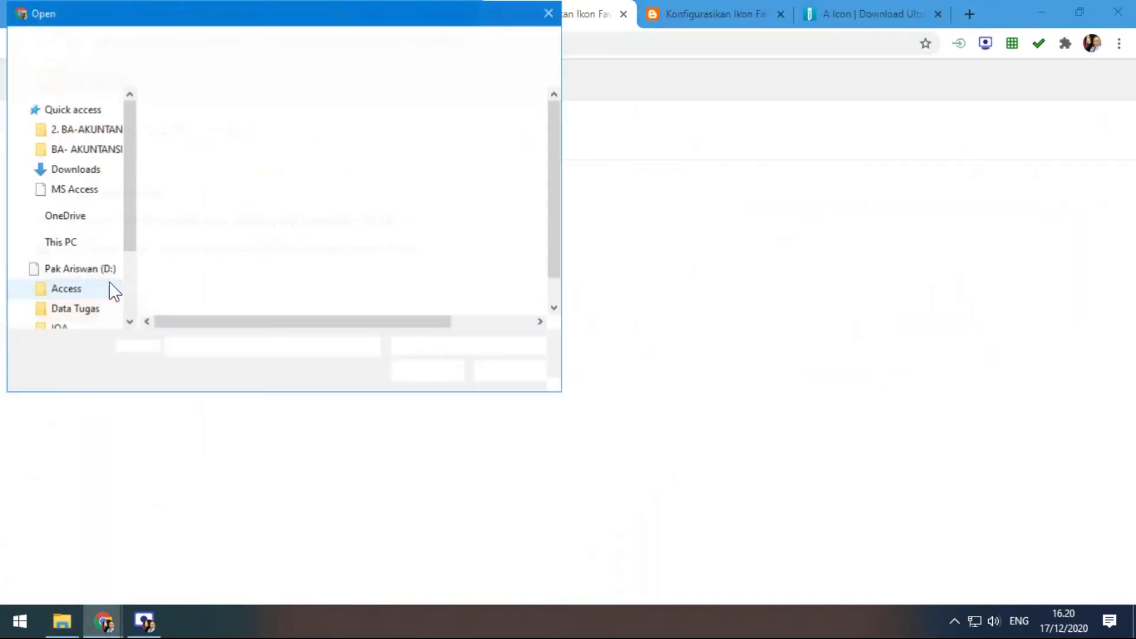
{"action": "left_click", "coordinate": [192, 156]}
{"action": "left_click", "coordinate": [423, 372]}
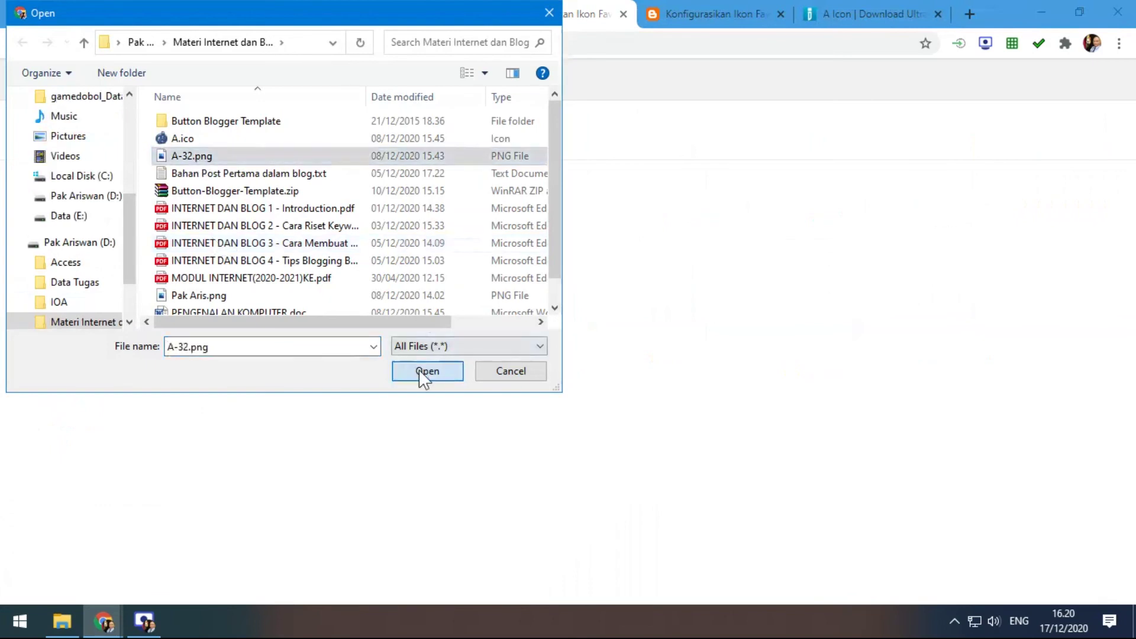